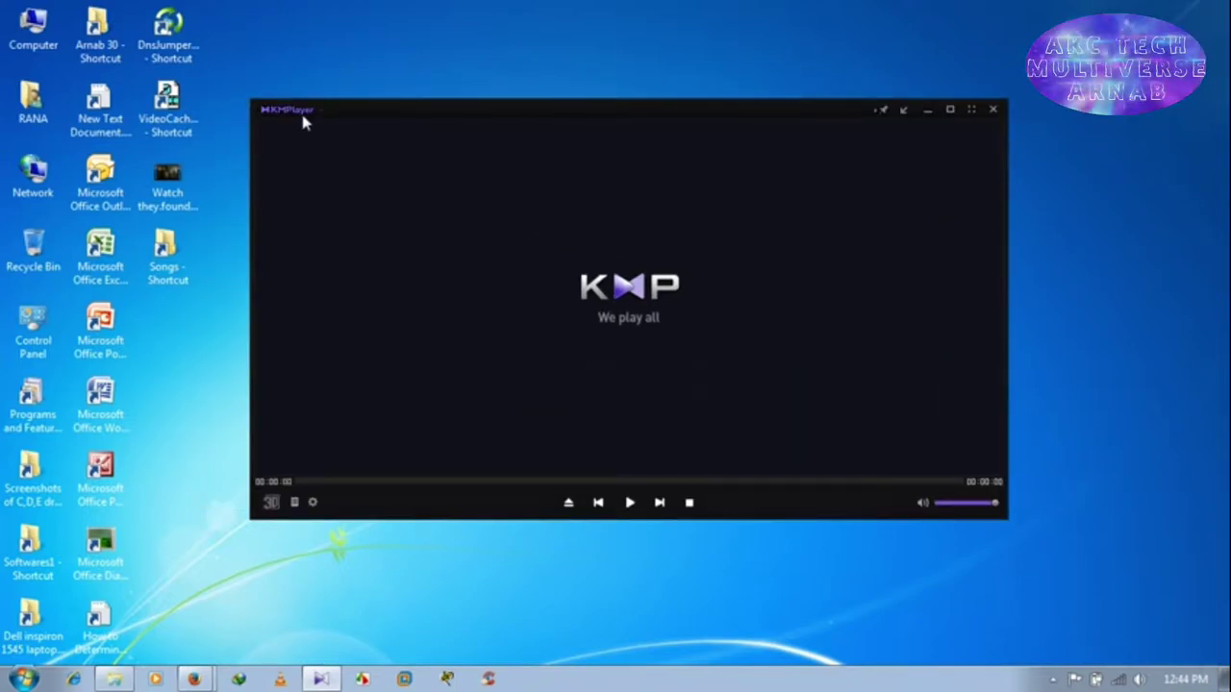
Open digit.mp3 from the Songs folder and move the player window slightly lower on the desktop
{"action": "left_click", "coordinate": [302, 115]}
{"action": "left_click", "coordinate": [306, 128]}
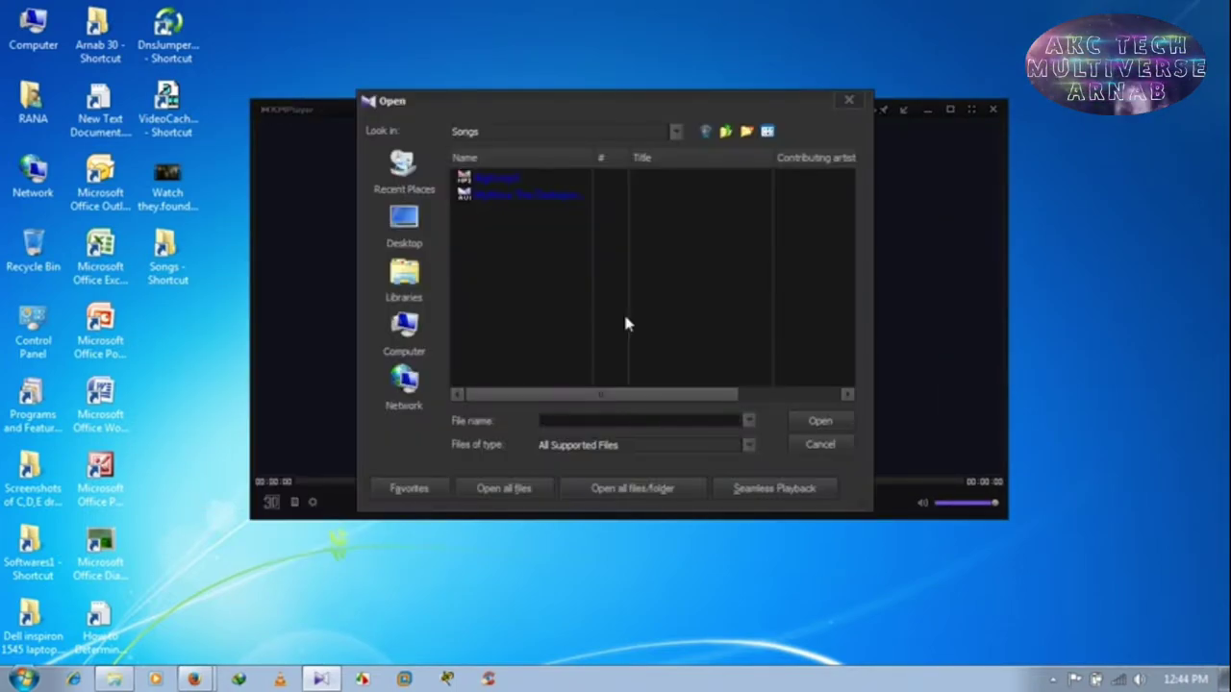
{"action": "left_click", "coordinate": [493, 179]}
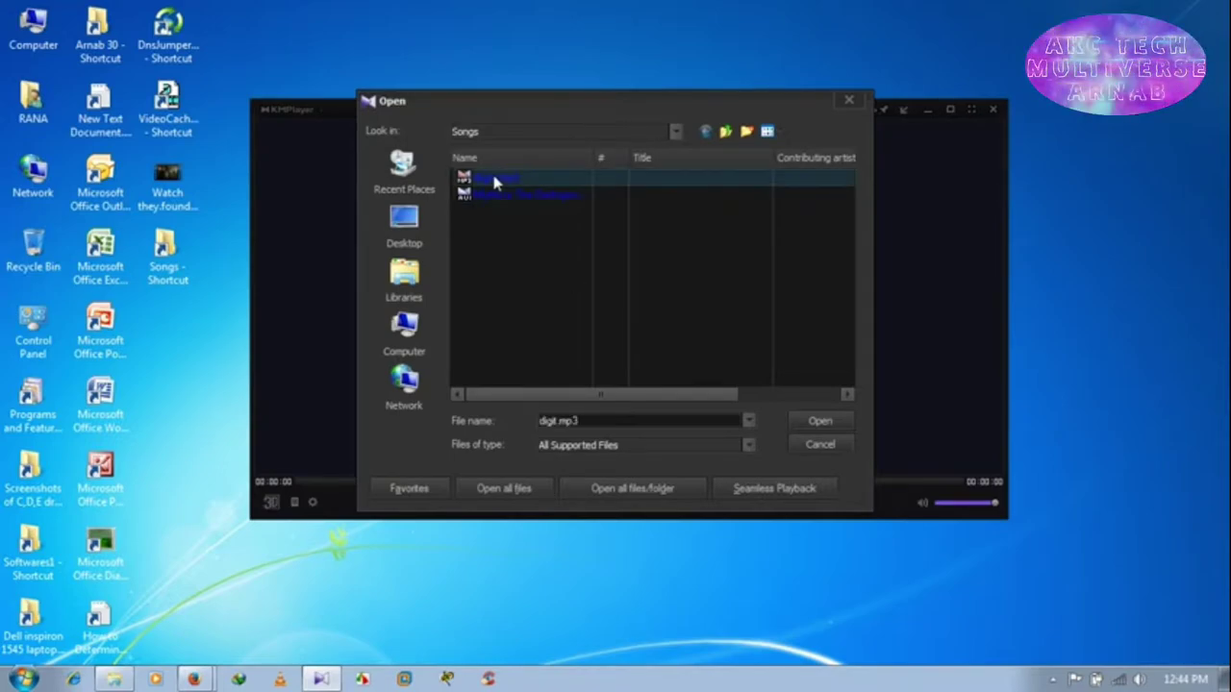
{"action": "left_click", "coordinate": [822, 421]}
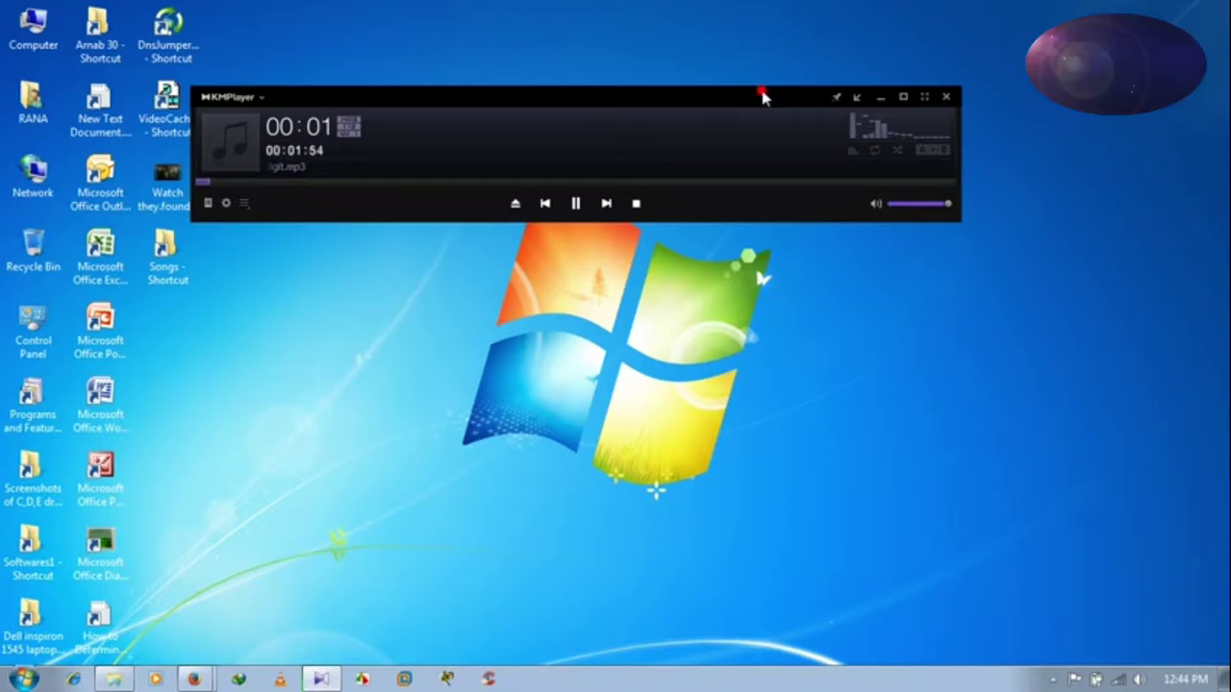
{"action": "left_click_drag", "start_coordinate": [763, 97], "coordinate": [769, 156]}
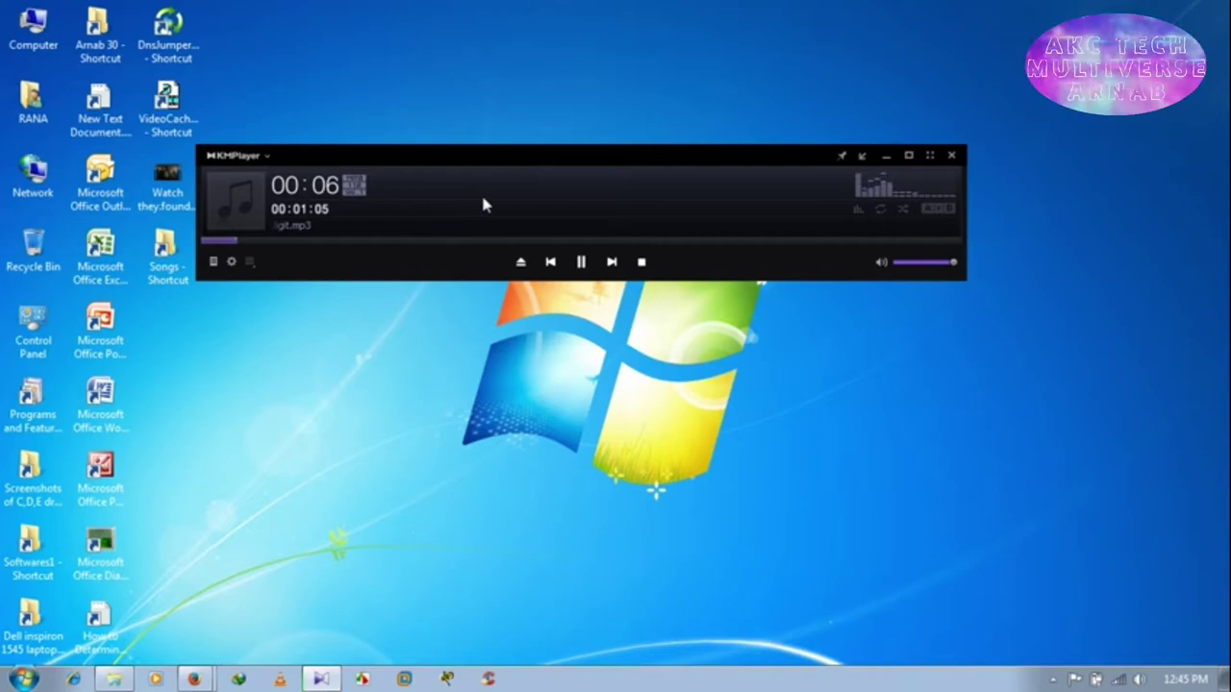
Skip forward in stages through digit.mp3 to just before its end to check what happens when it finishes
{"action": "left_click", "coordinate": [418, 241]}
{"action": "left_click", "coordinate": [573, 241]}
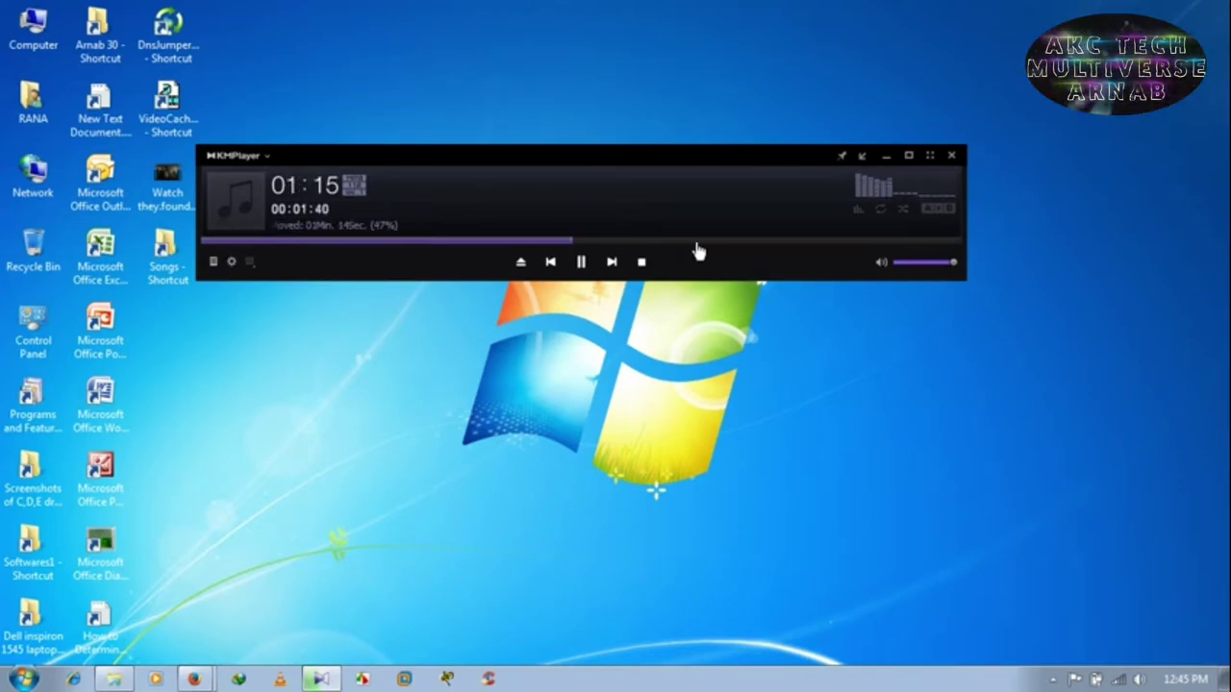
{"action": "left_click", "coordinate": [751, 241]}
{"action": "left_click", "coordinate": [863, 243]}
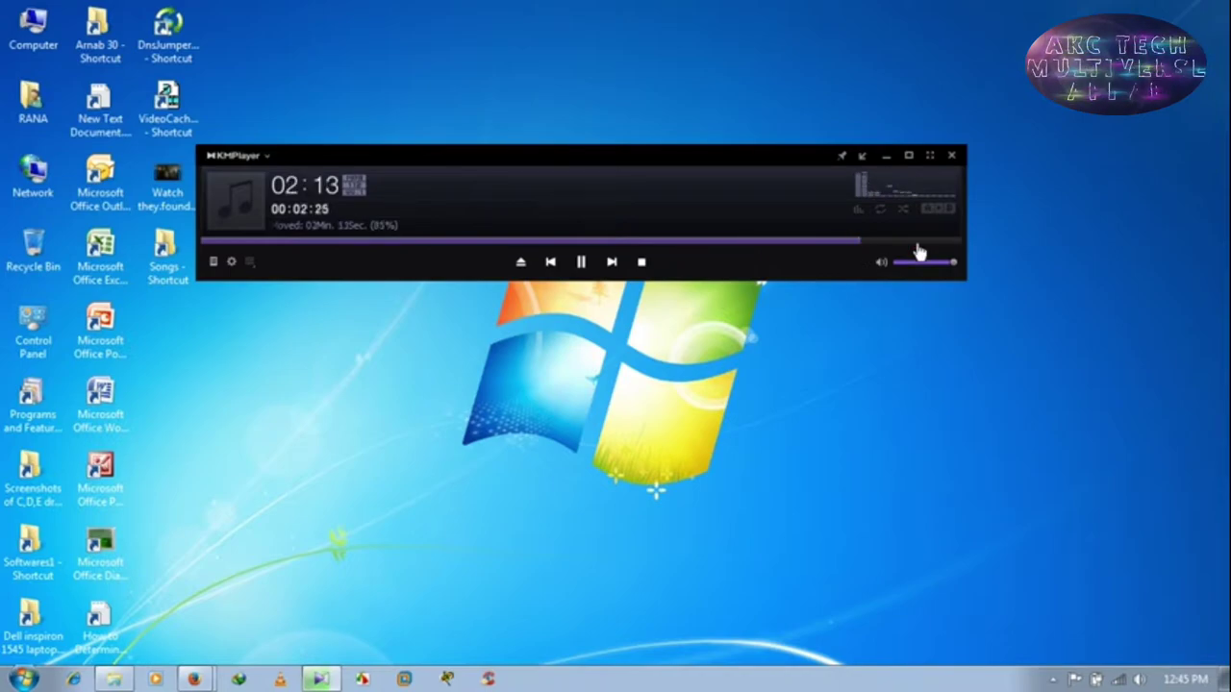
{"action": "left_click", "coordinate": [942, 244]}
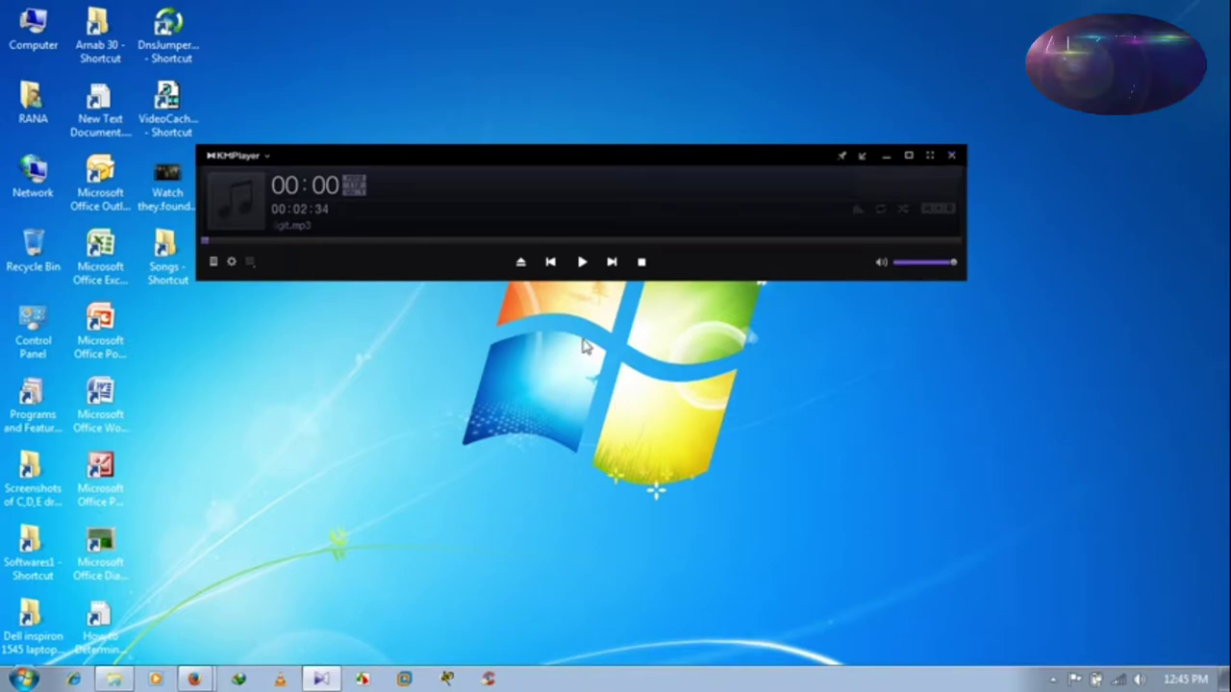
Exit the player, relaunch it and open digit.mp3 from the Songs folder again
{"action": "left_click", "coordinate": [609, 263]}
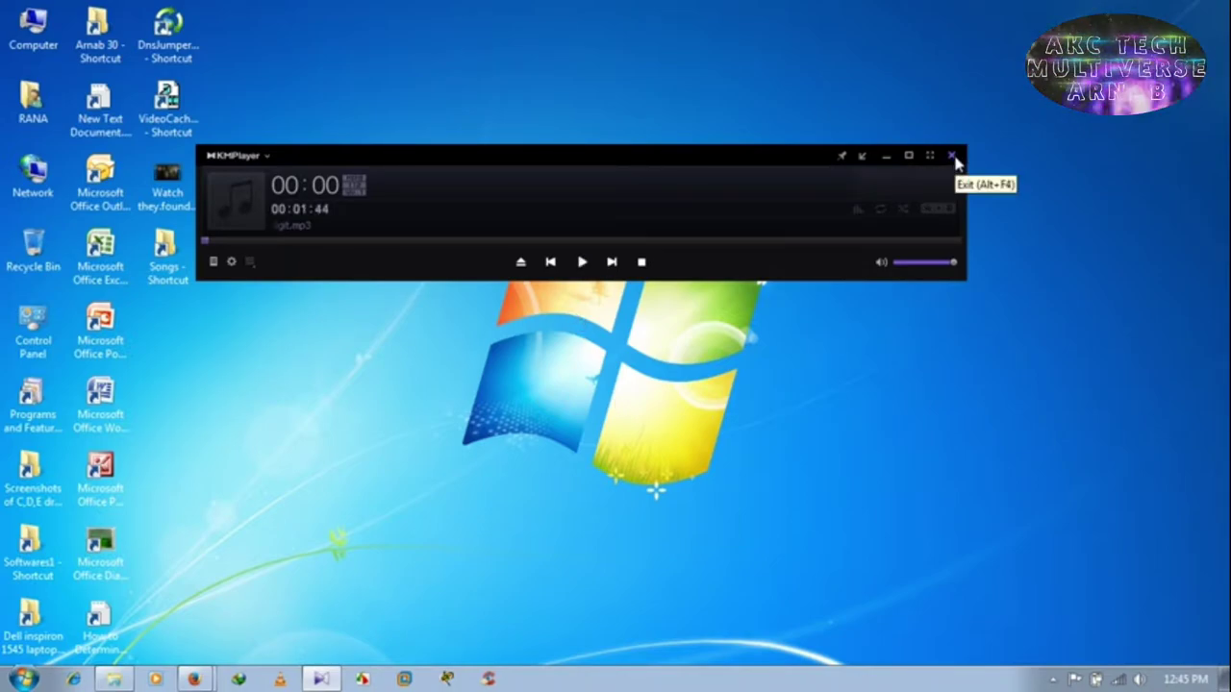
{"action": "left_click", "coordinate": [953, 156]}
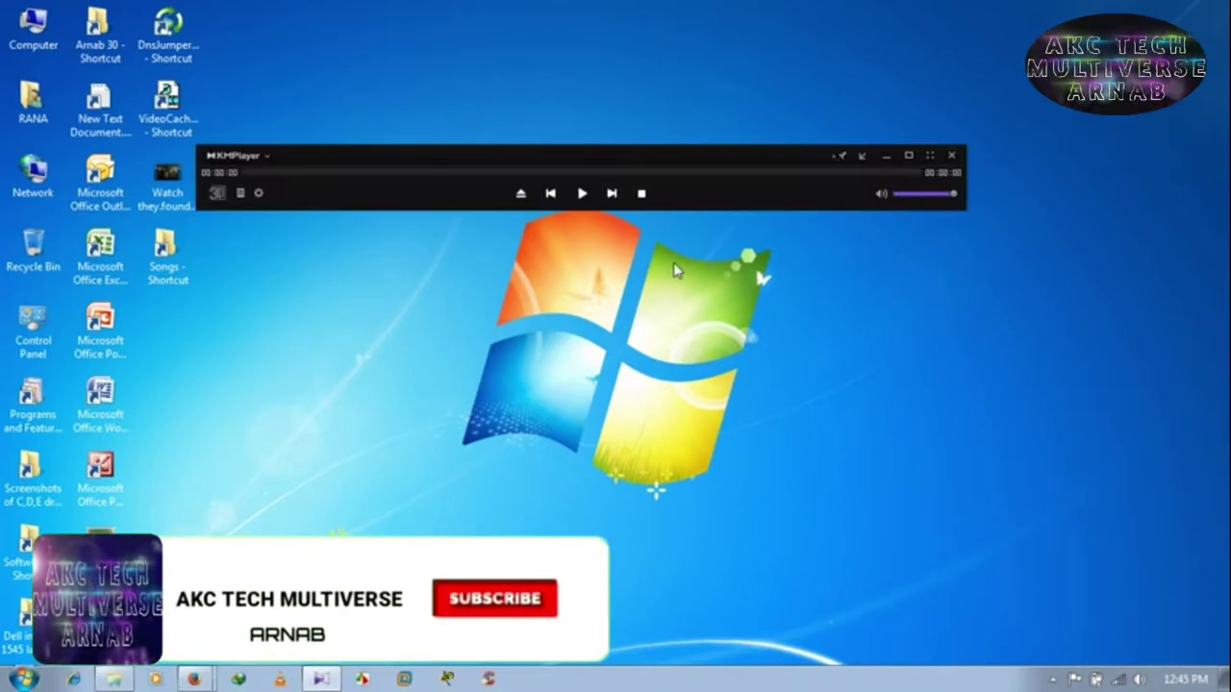
{"action": "left_click", "coordinate": [222, 156]}
{"action": "left_click", "coordinate": [242, 173]}
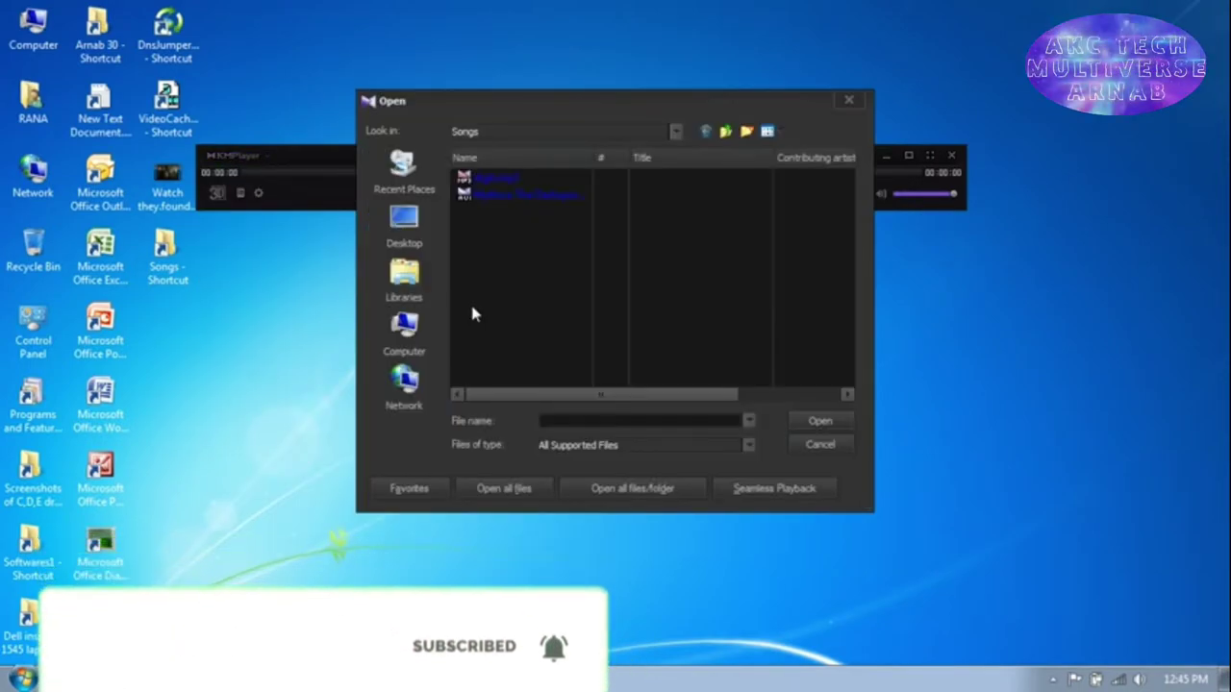
{"action": "left_click", "coordinate": [488, 179]}
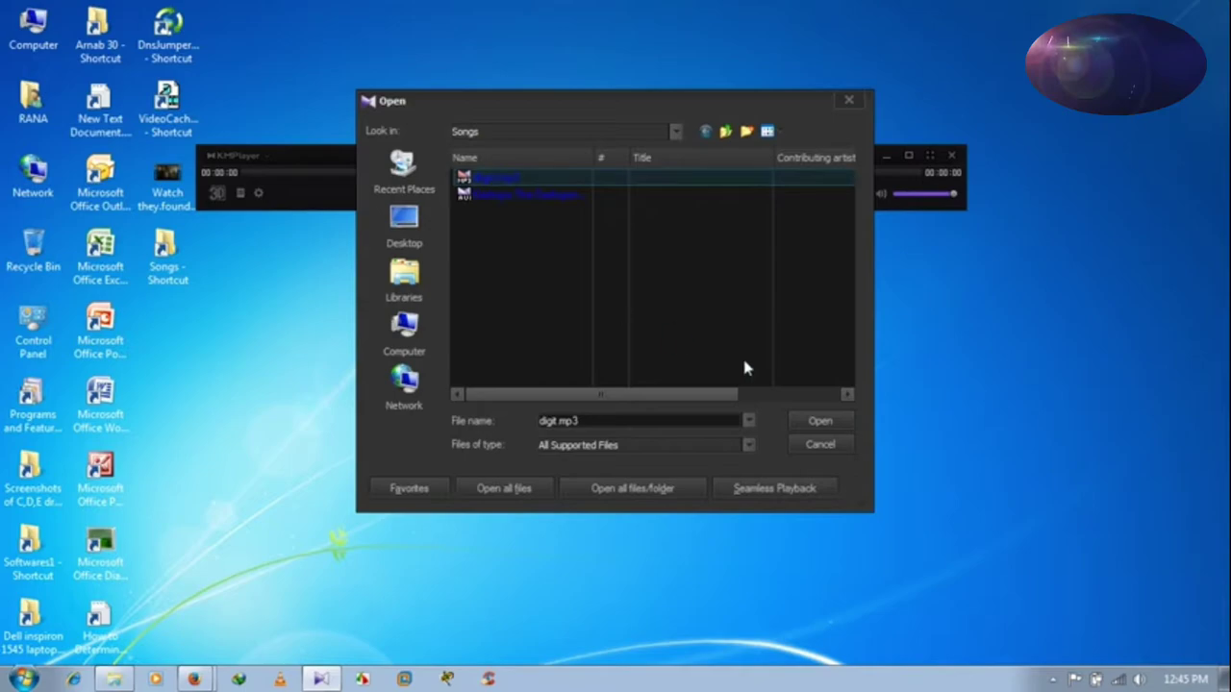
{"action": "left_click", "coordinate": [819, 420]}
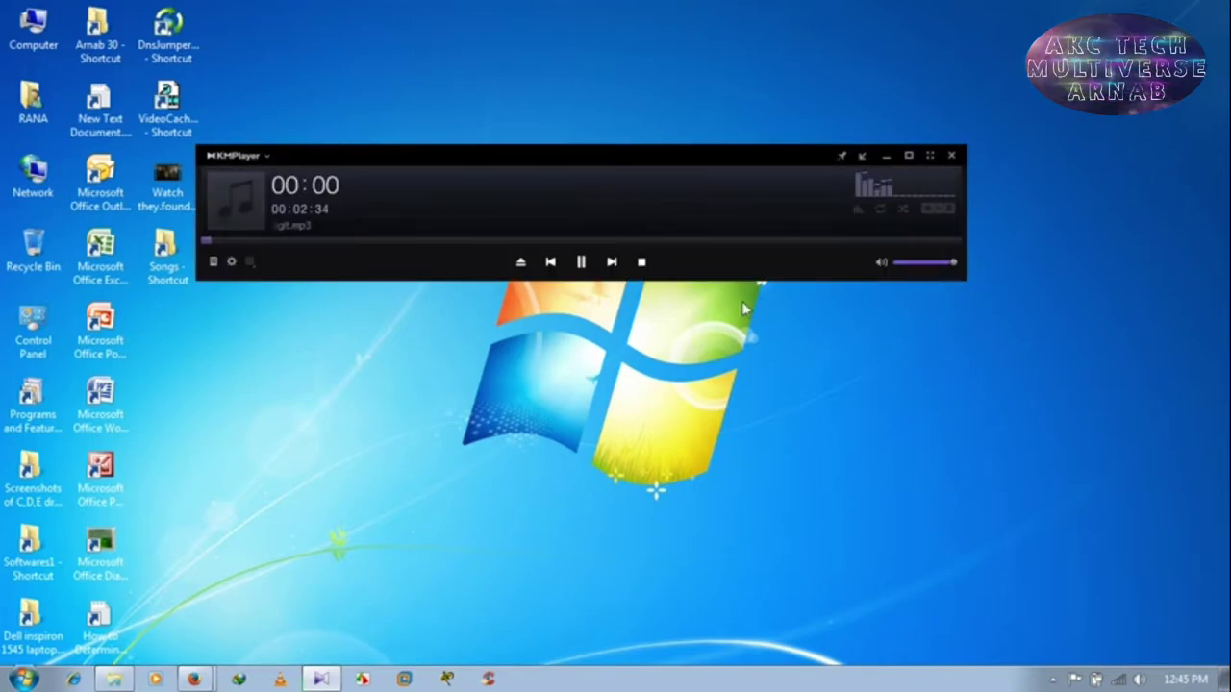
Set the player's action when playback finishes to Repeat Album
{"action": "right_click", "coordinate": [558, 177]}
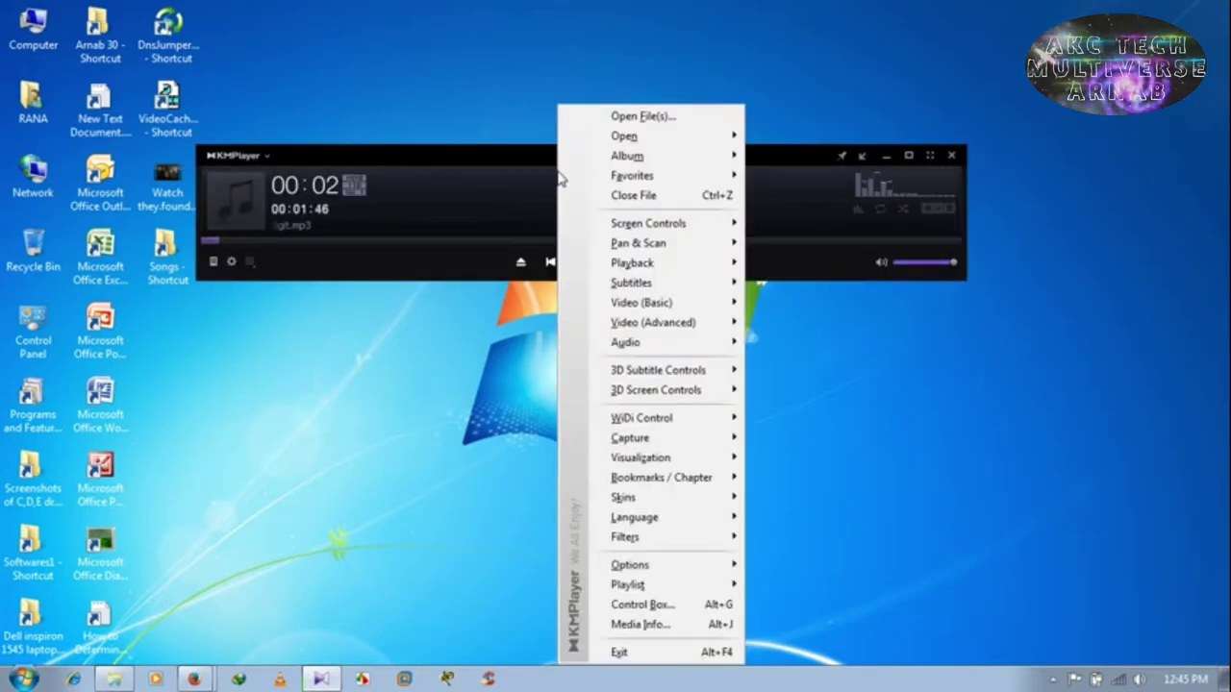
{"action": "right_click", "coordinate": [487, 194]}
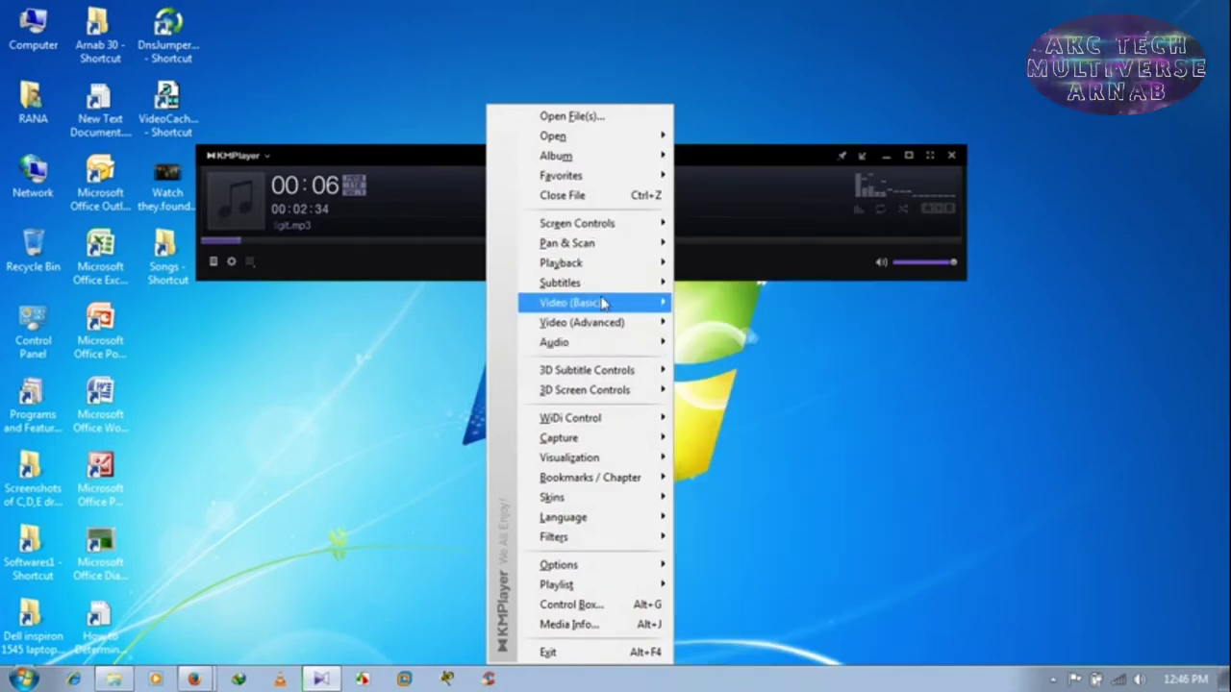
{"action": "mouse_move", "coordinate": [557, 271]}
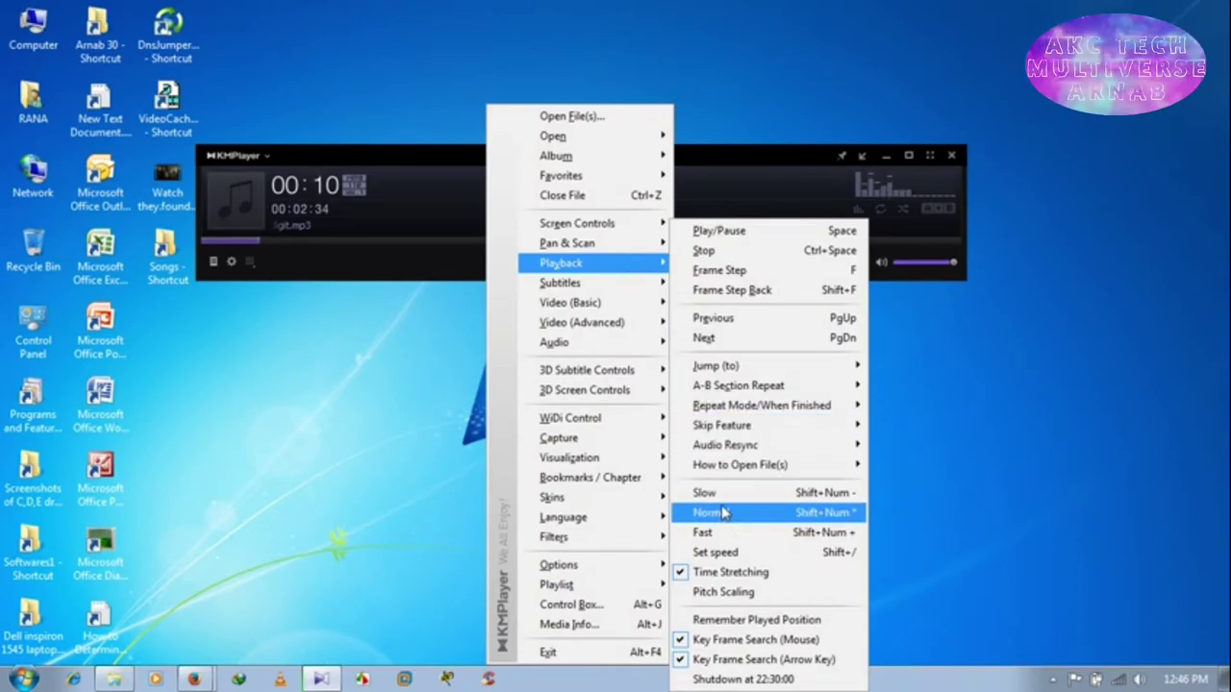
{"action": "mouse_move", "coordinate": [754, 416]}
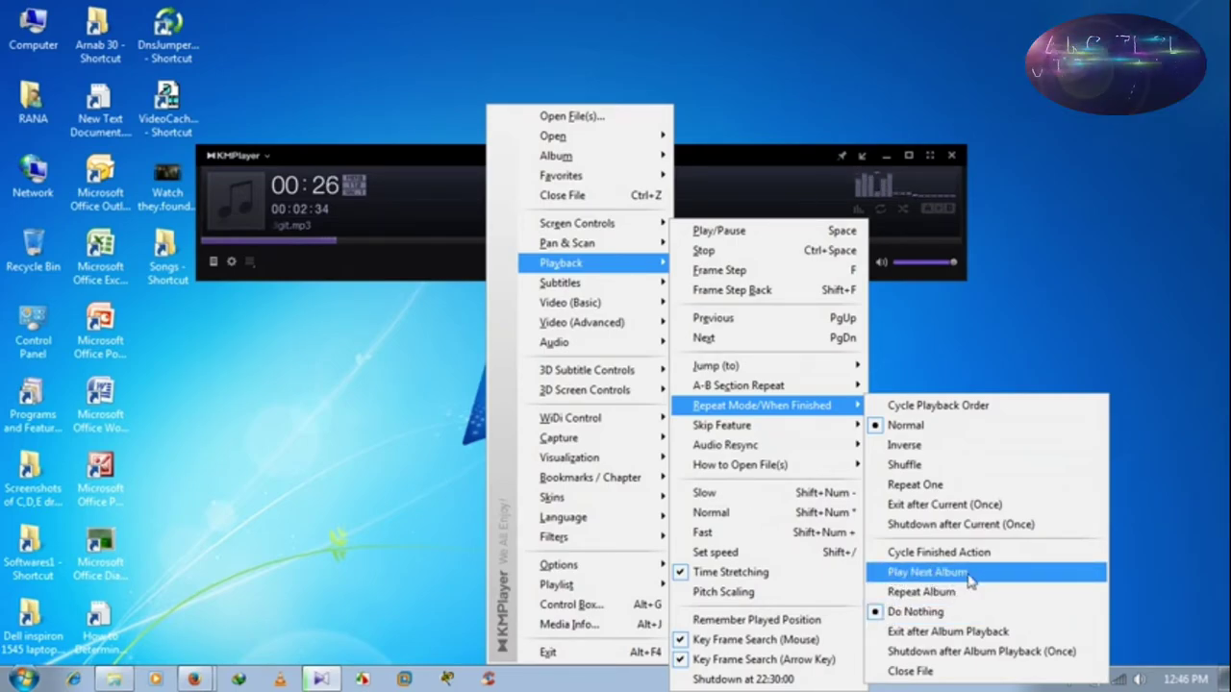
{"action": "left_click", "coordinate": [908, 592]}
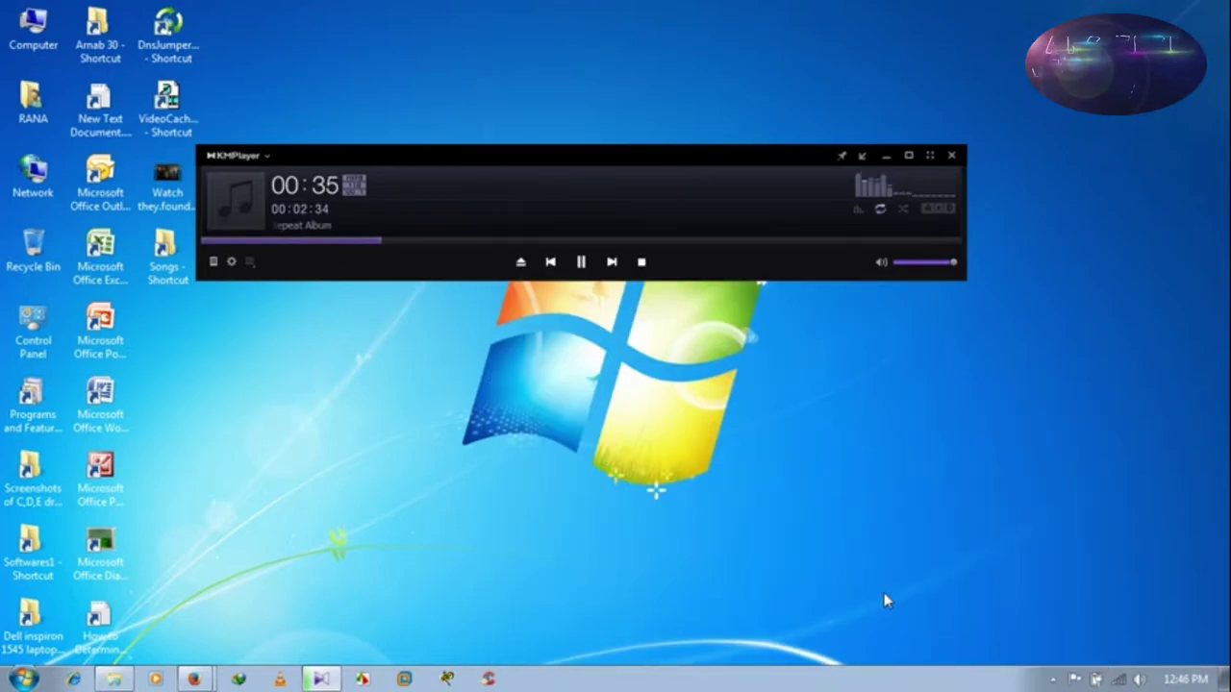
Choose the Normal playback order in the repeat mode options
{"action": "right_click", "coordinate": [575, 188]}
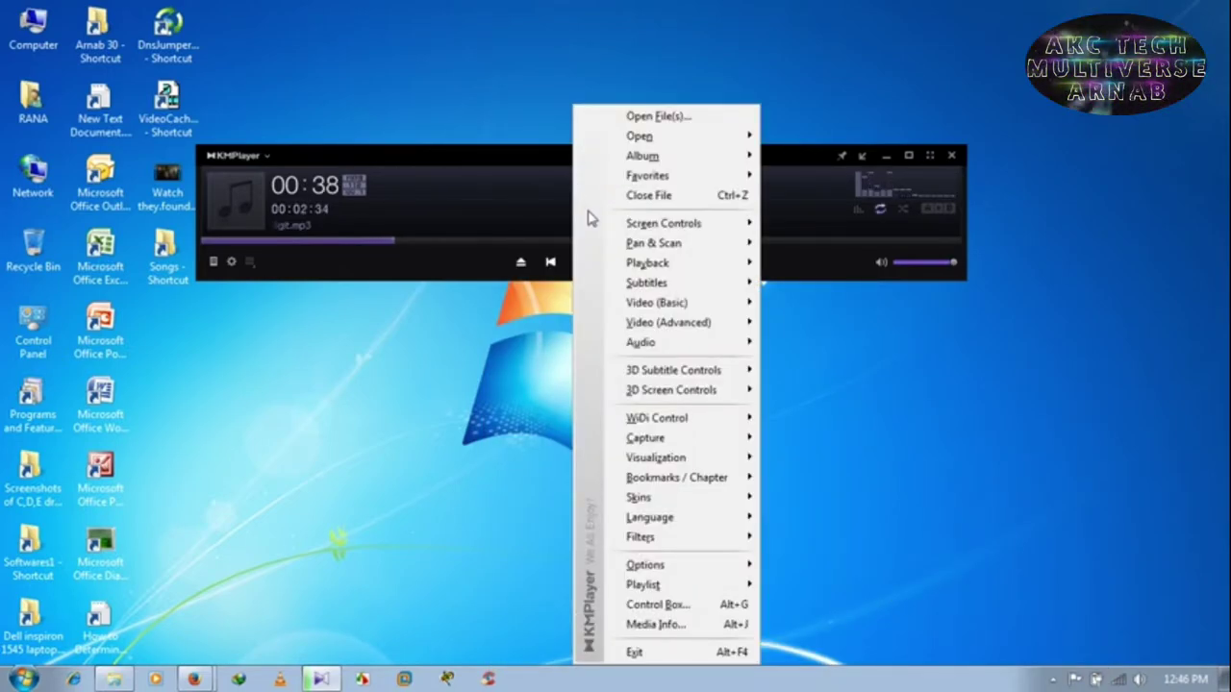
{"action": "mouse_move", "coordinate": [676, 266]}
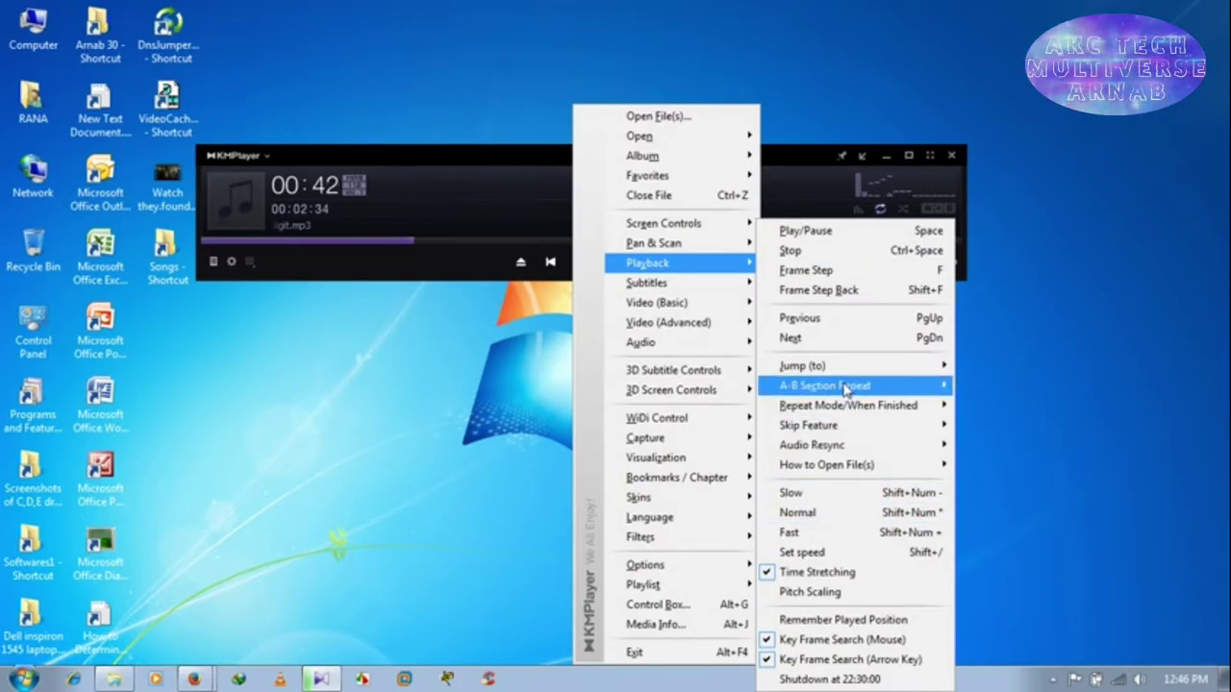
{"action": "mouse_move", "coordinate": [846, 405]}
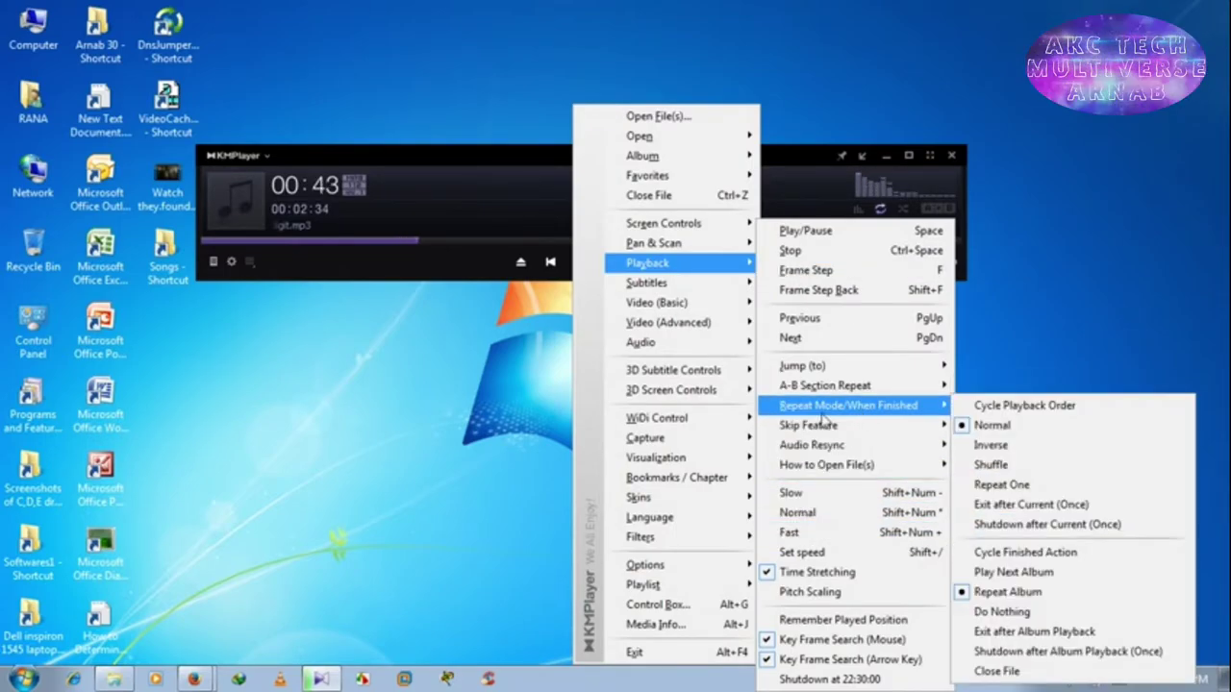
{"action": "left_click", "coordinate": [966, 429]}
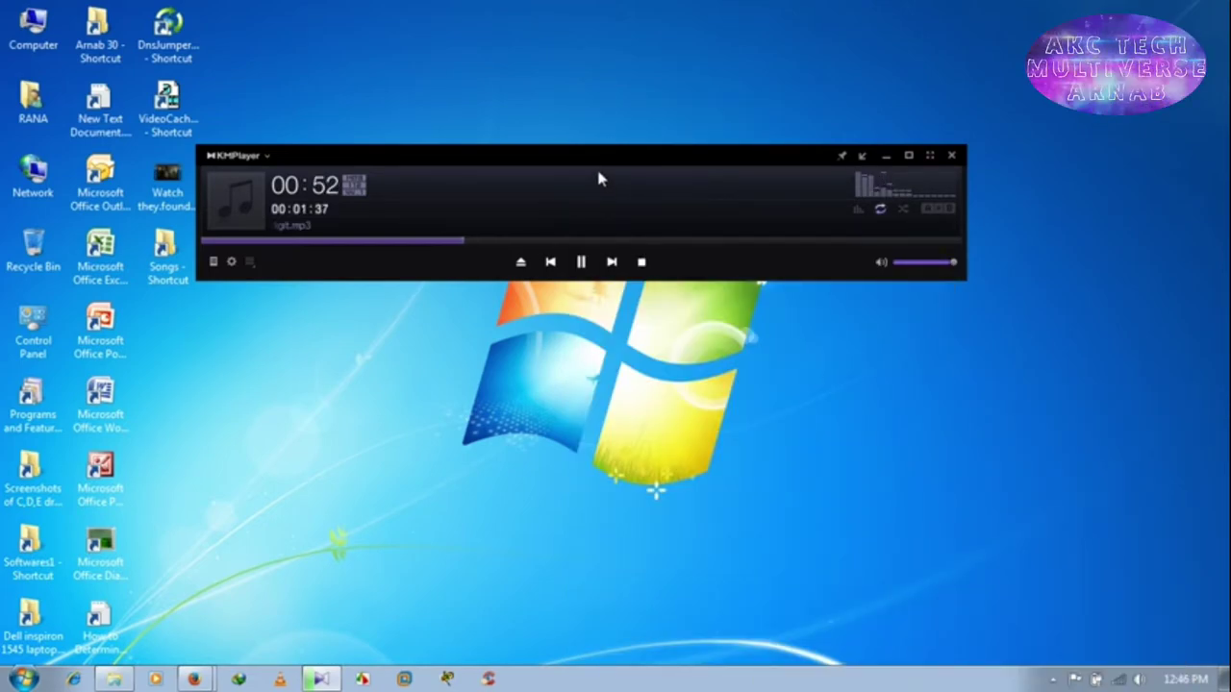
Skip ahead to just before the end of the track to test the album repeat
{"action": "left_click", "coordinate": [695, 241]}
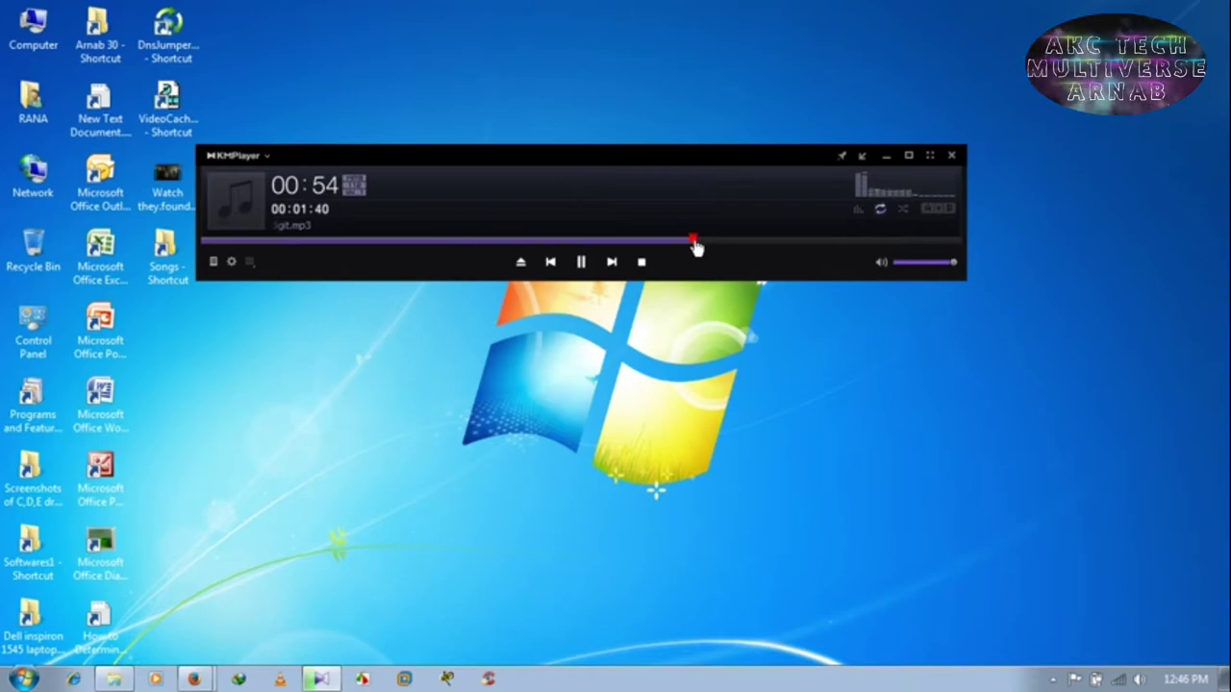
{"action": "left_click", "coordinate": [898, 242]}
{"action": "left_click", "coordinate": [943, 241]}
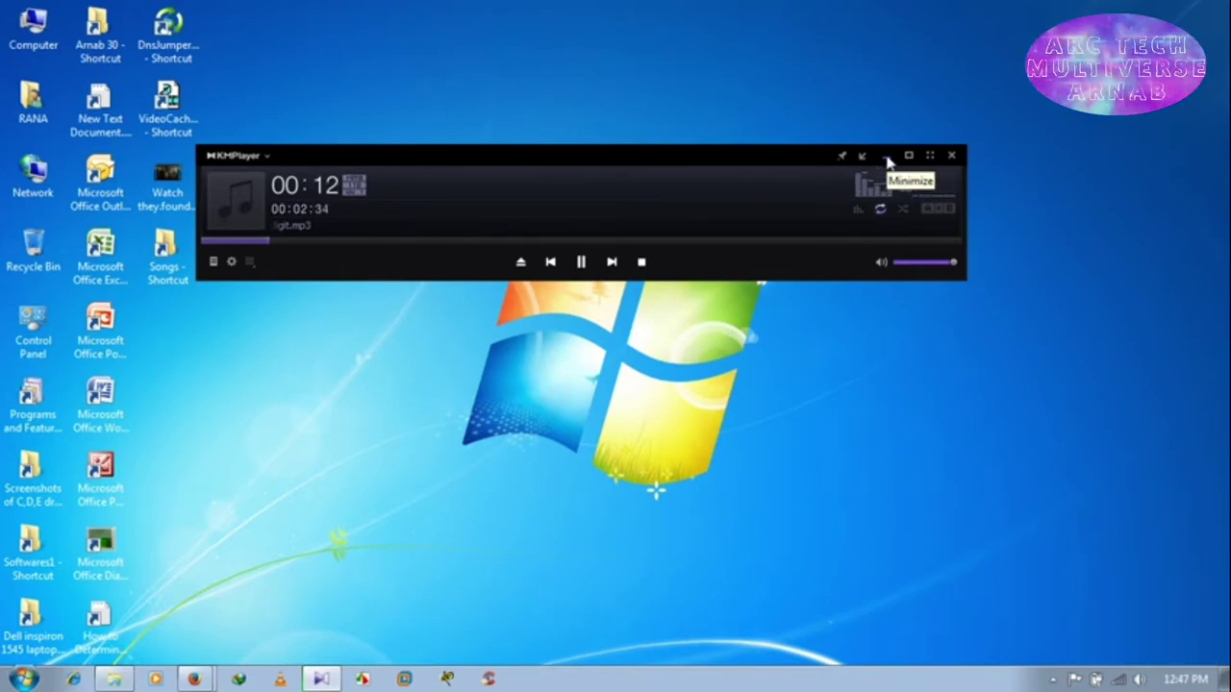
Minimize and restore the player, checking the taskbar and the hidden notification icons for it
{"action": "left_click", "coordinate": [887, 156]}
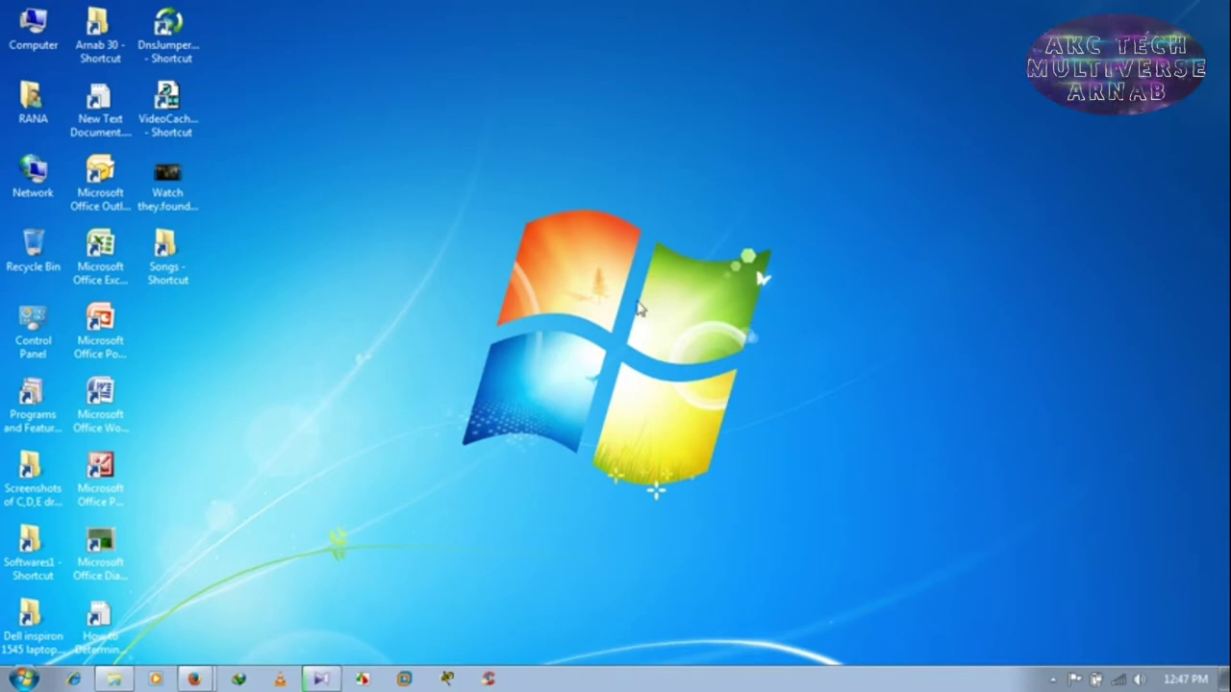
{"action": "left_click", "coordinate": [320, 679]}
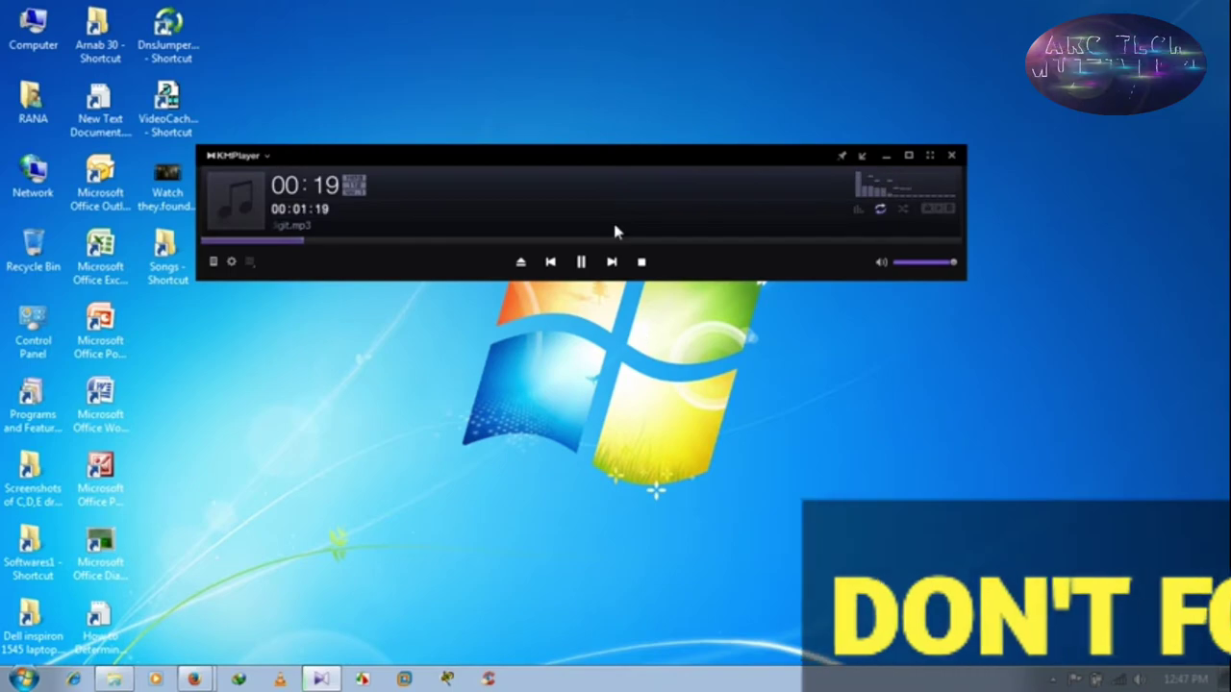
{"action": "left_click", "coordinate": [886, 155]}
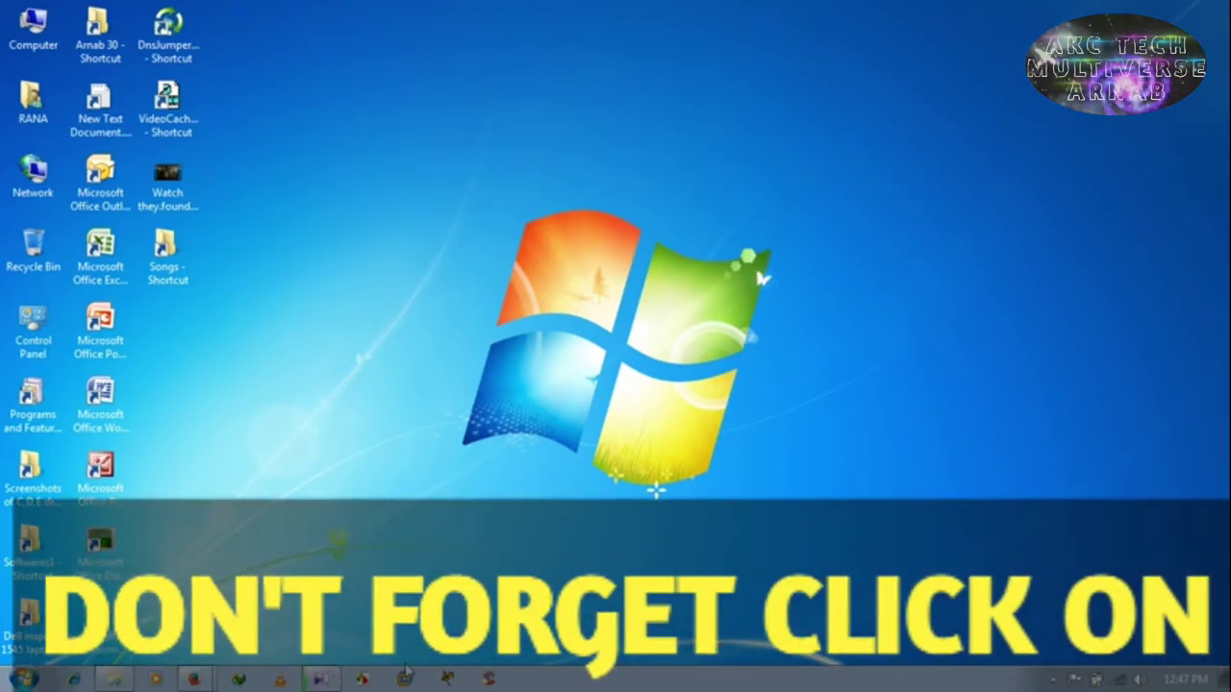
{"action": "left_click", "coordinate": [1053, 680]}
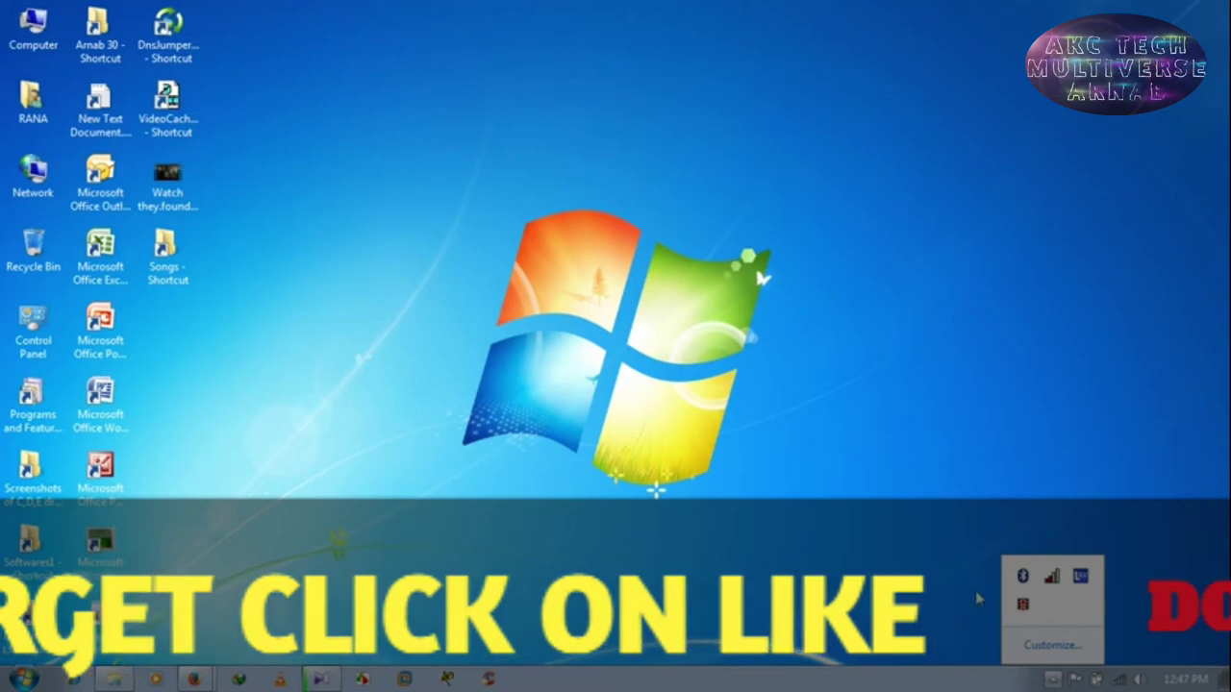
{"action": "left_click", "coordinate": [1053, 680]}
{"action": "left_click", "coordinate": [363, 680]}
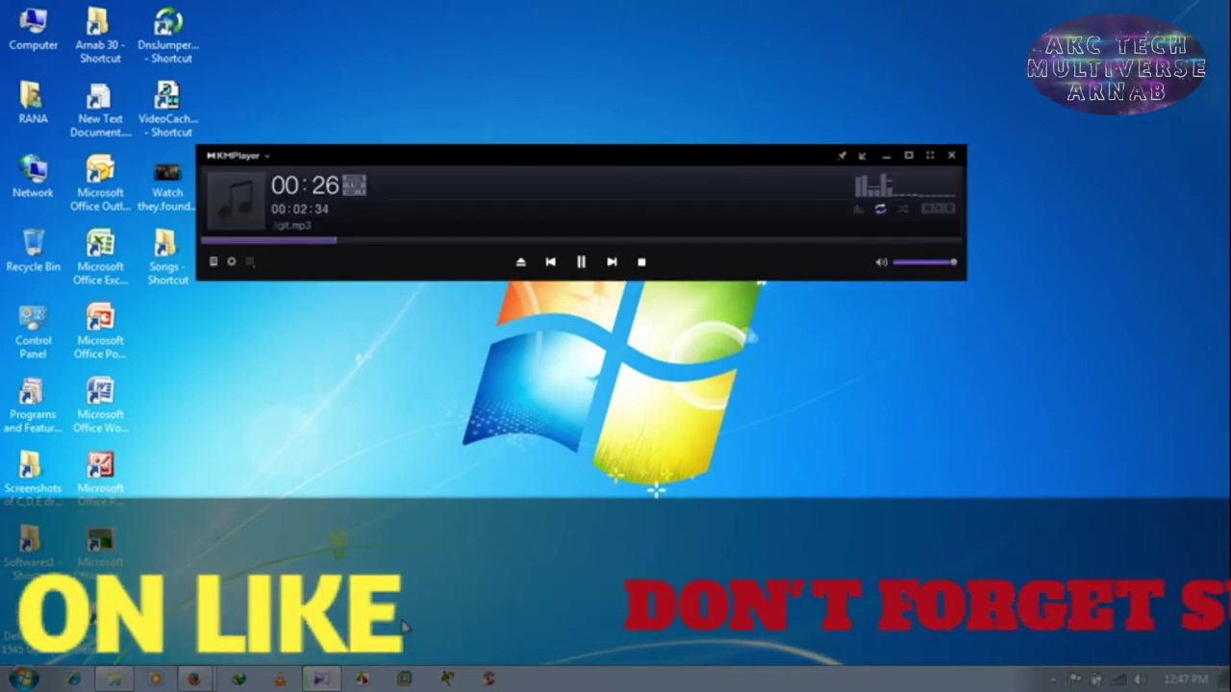
{"action": "left_click", "coordinate": [887, 159]}
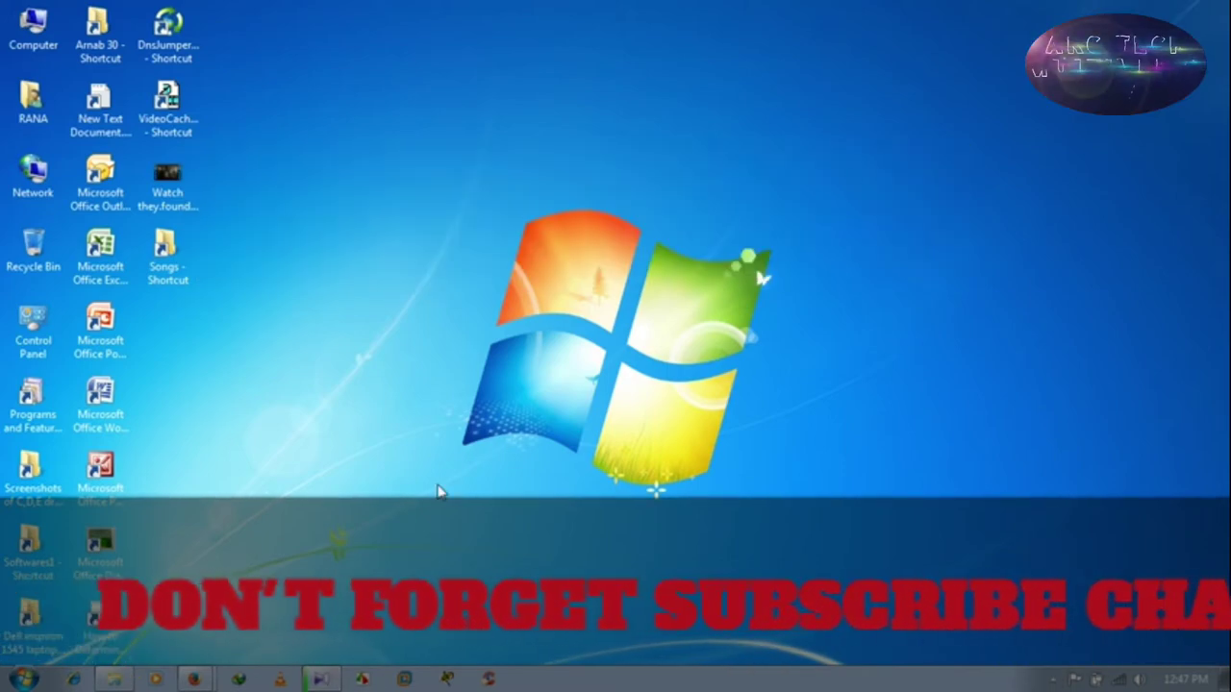
{"action": "left_click", "coordinate": [325, 677]}
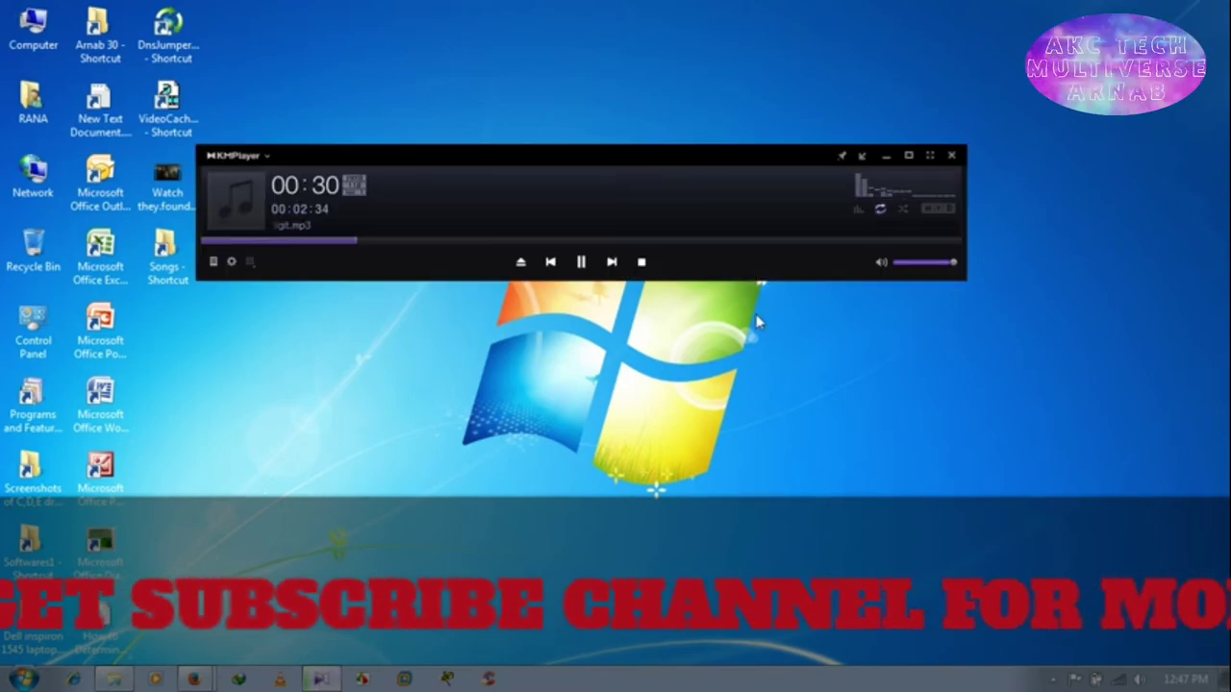
Enable Minimize to system tray in the General settings of the player's preferences
{"action": "right_click", "coordinate": [621, 188]}
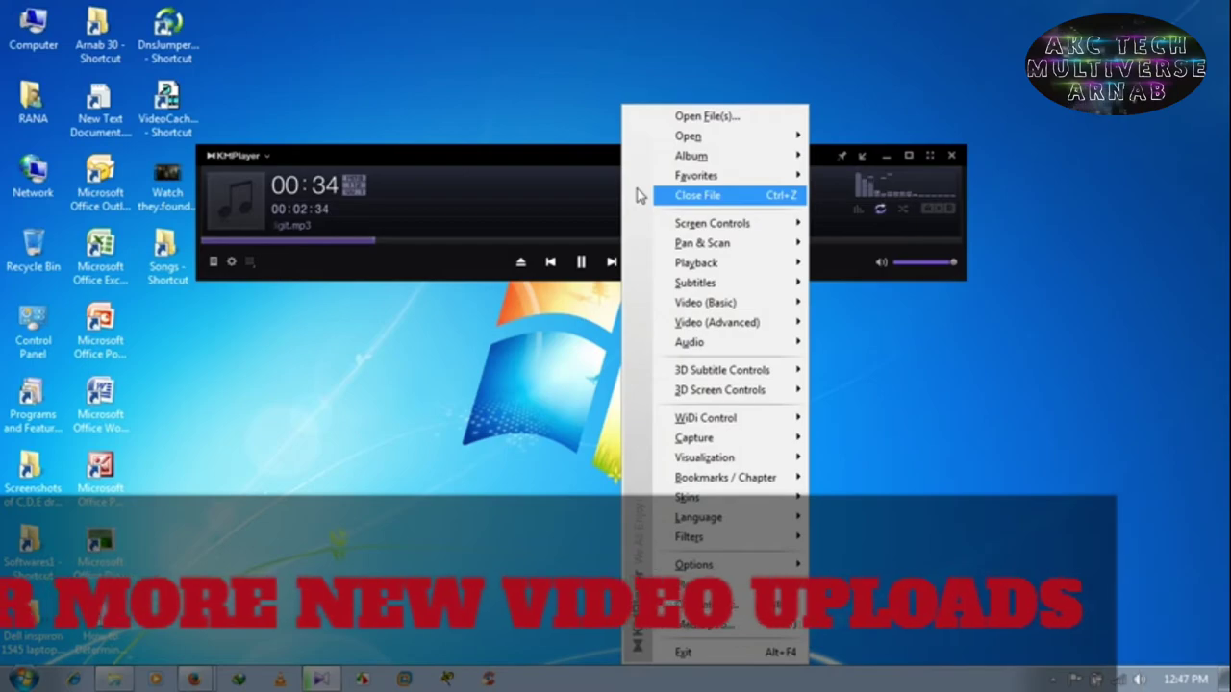
{"action": "mouse_move", "coordinate": [719, 268]}
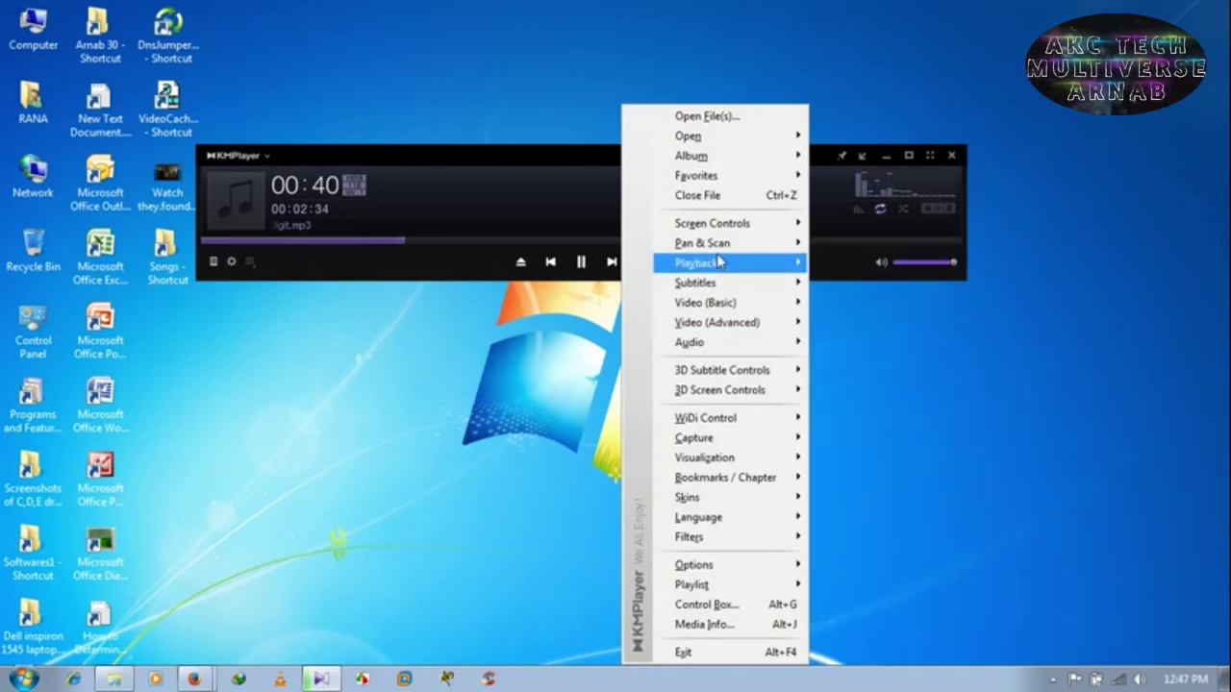
{"action": "mouse_move", "coordinate": [740, 565]}
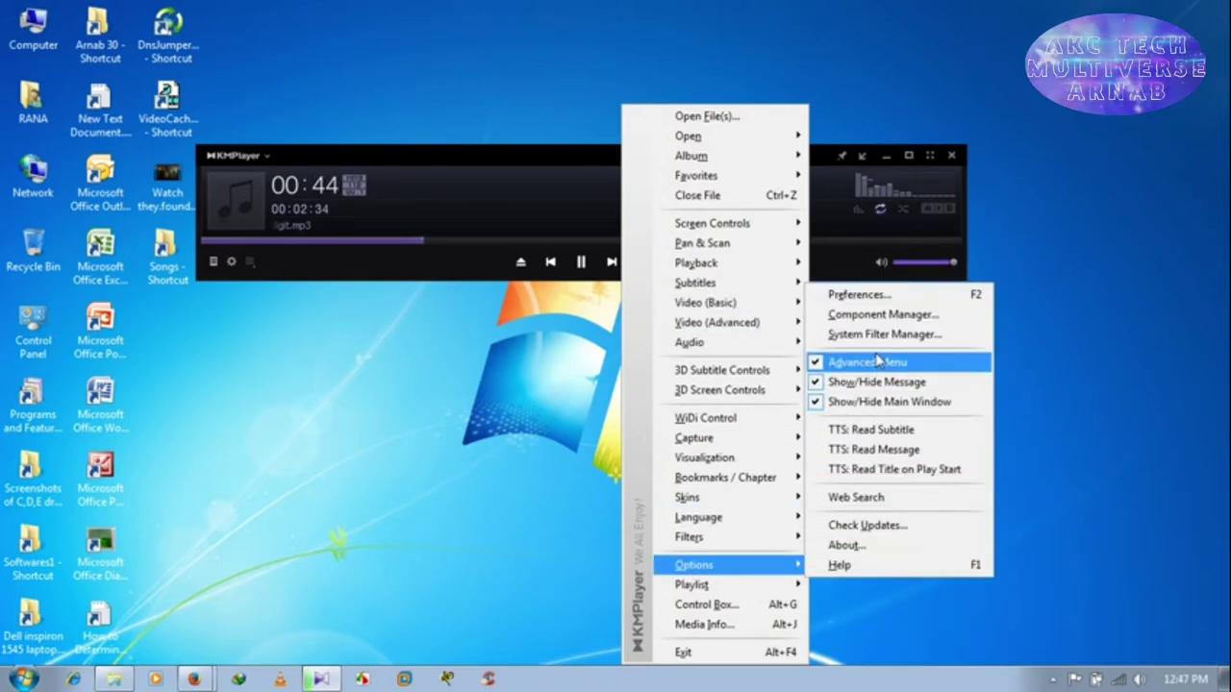
{"action": "left_click", "coordinate": [856, 294]}
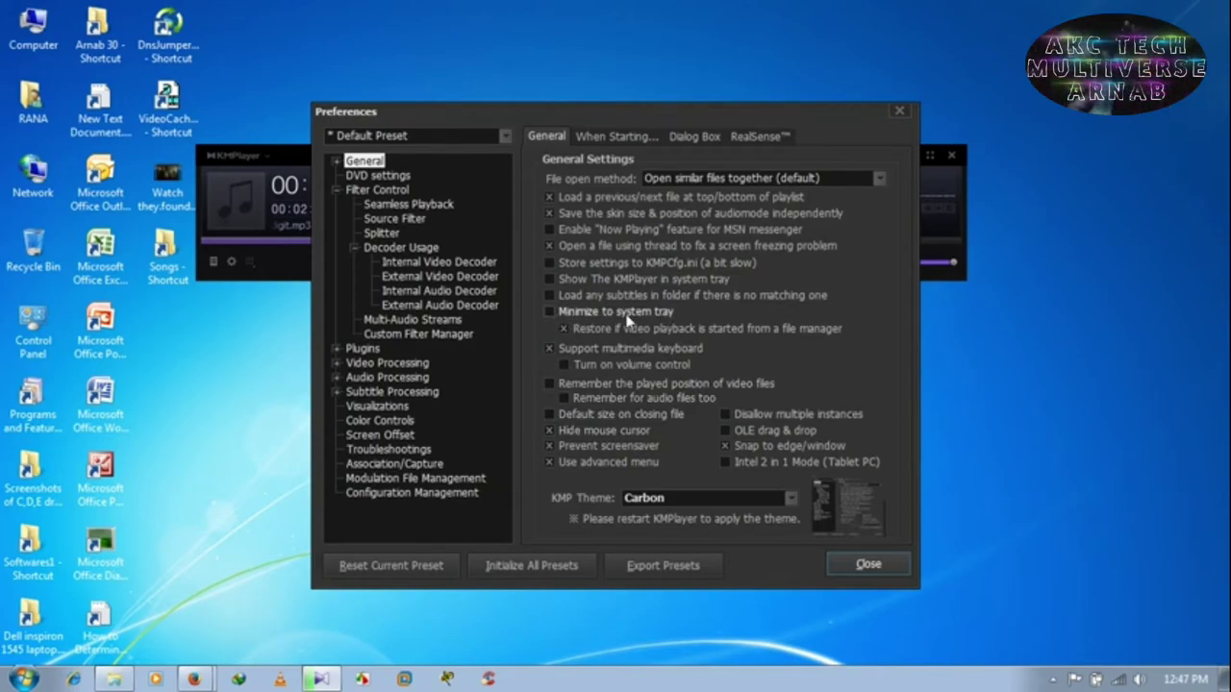
{"action": "left_click", "coordinate": [565, 314]}
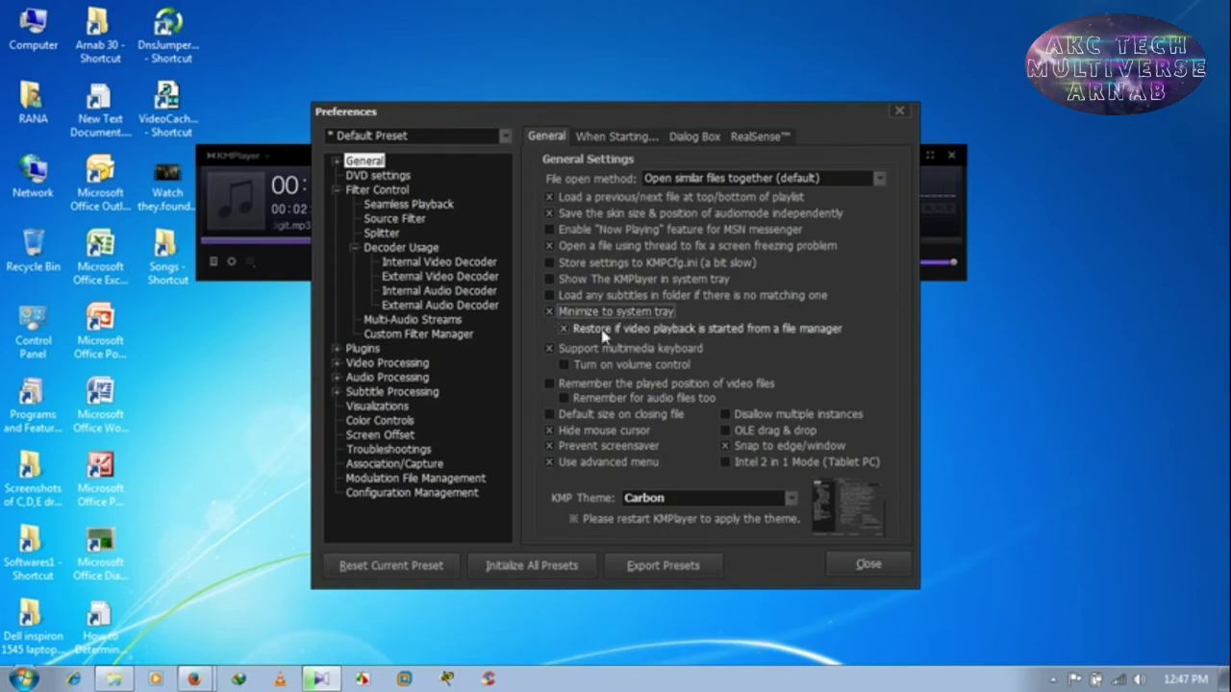
Close the preferences and minimize the player, checking the hidden notification icons for it
{"action": "left_click", "coordinate": [569, 331]}
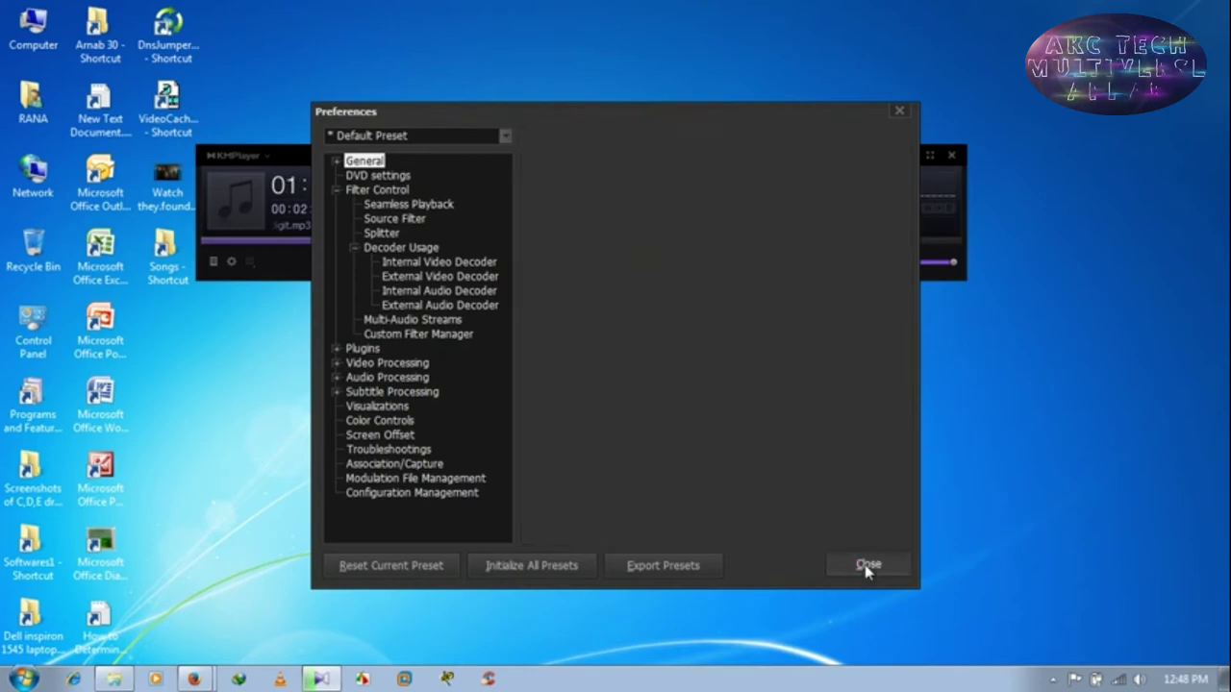
{"action": "left_click", "coordinate": [866, 565]}
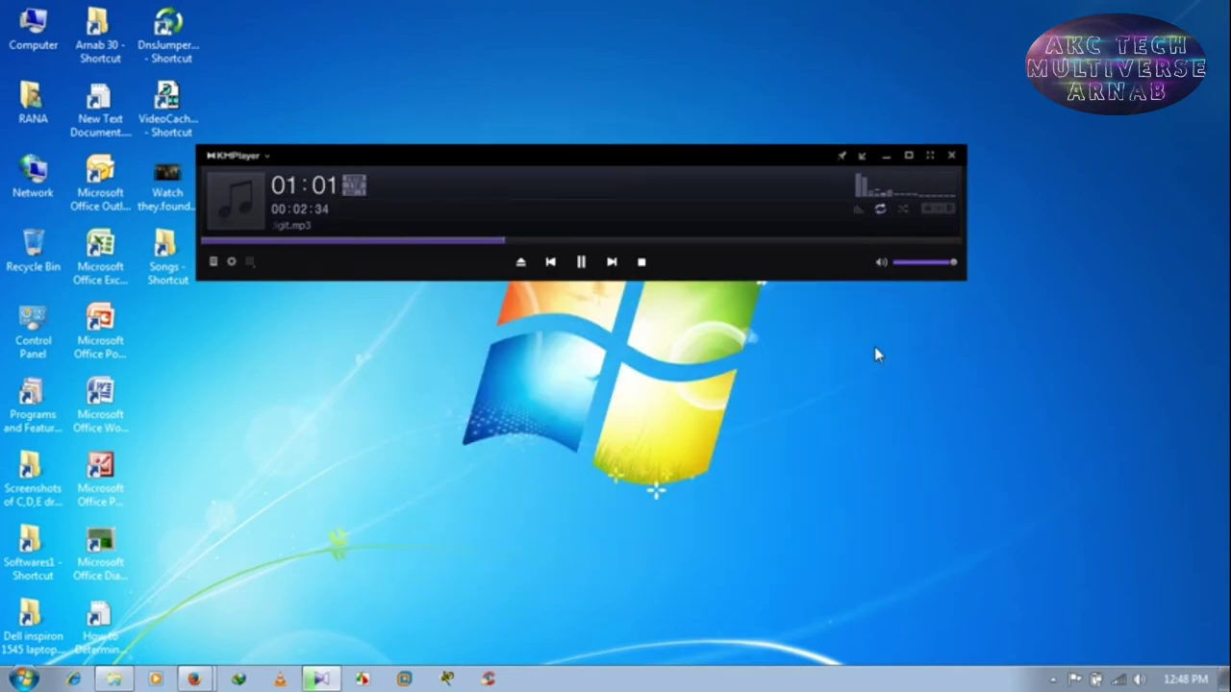
{"action": "left_click", "coordinate": [890, 159]}
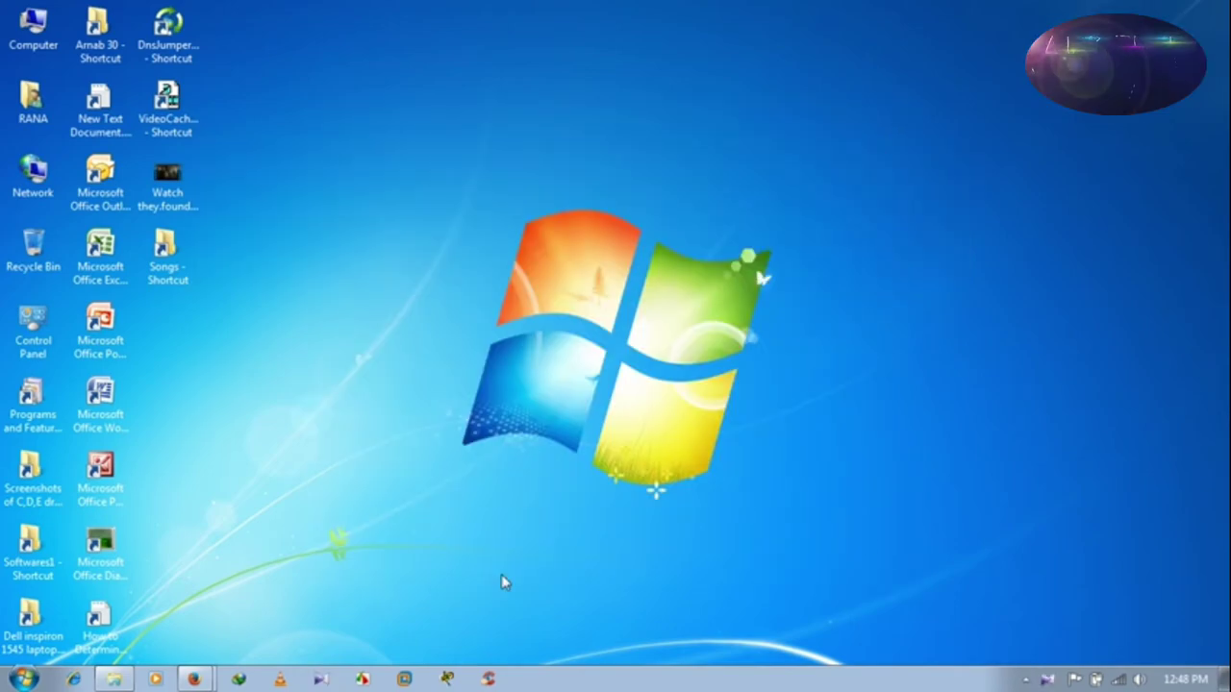
{"action": "left_click", "coordinate": [1028, 680]}
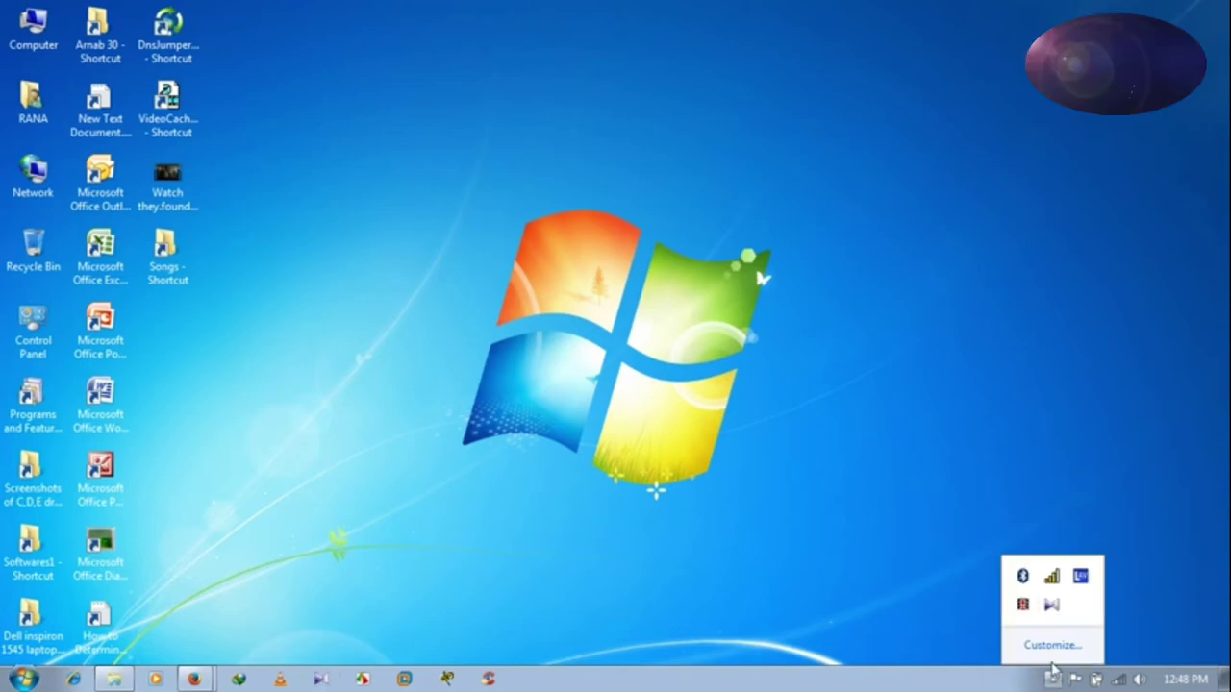
Refresh the desktop and restore the player from the hidden notification icons
{"action": "right_click", "coordinate": [637, 219]}
{"action": "left_click", "coordinate": [664, 269]}
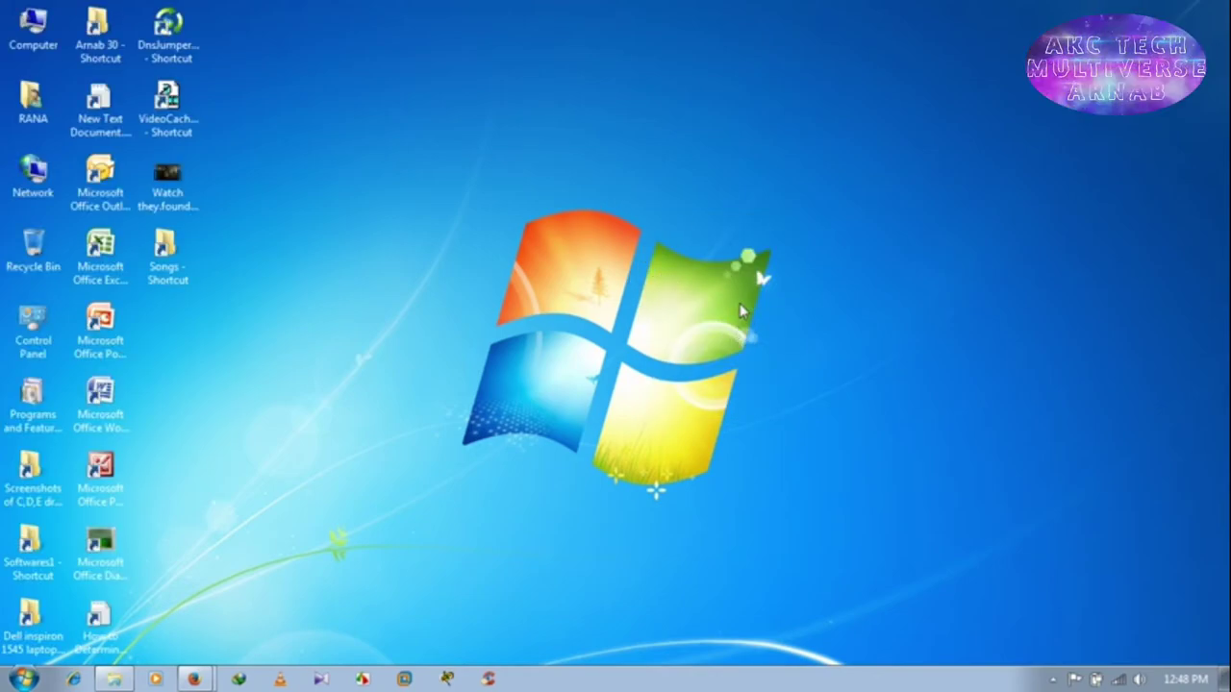
{"action": "left_click", "coordinate": [1053, 679]}
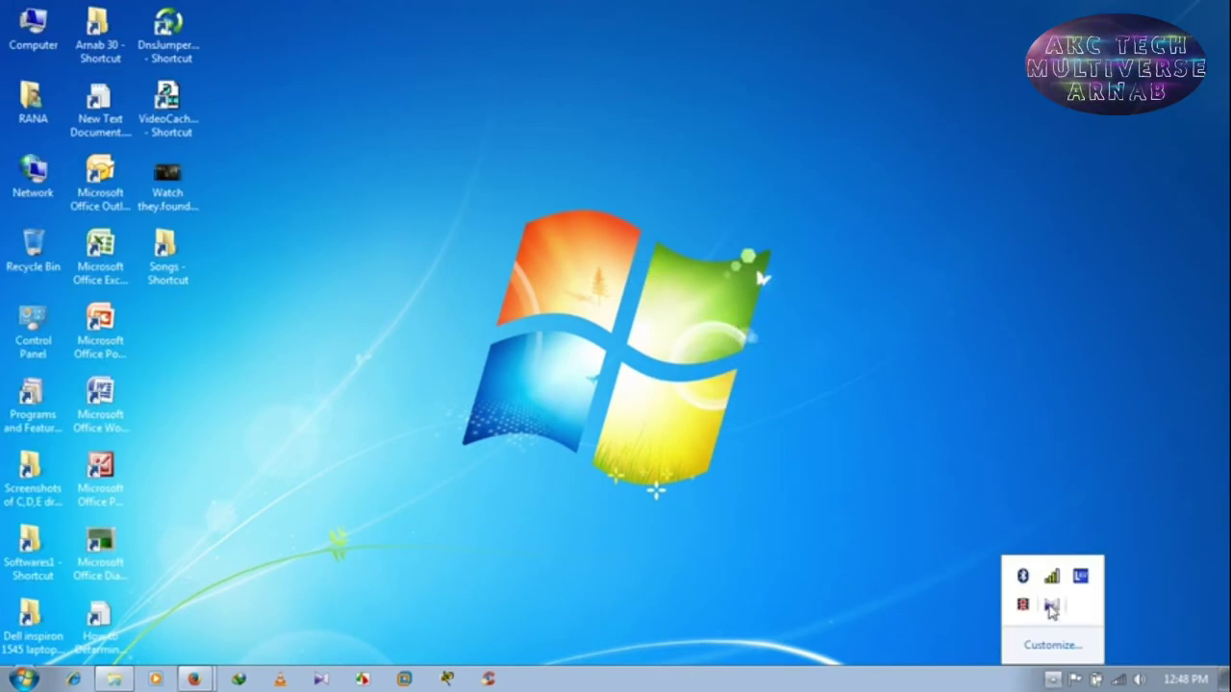
{"action": "left_click", "coordinate": [1023, 604]}
Test the repeat by skipping the track to 02:31 and sending the player to the system tray and back
{"action": "left_click", "coordinate": [945, 240]}
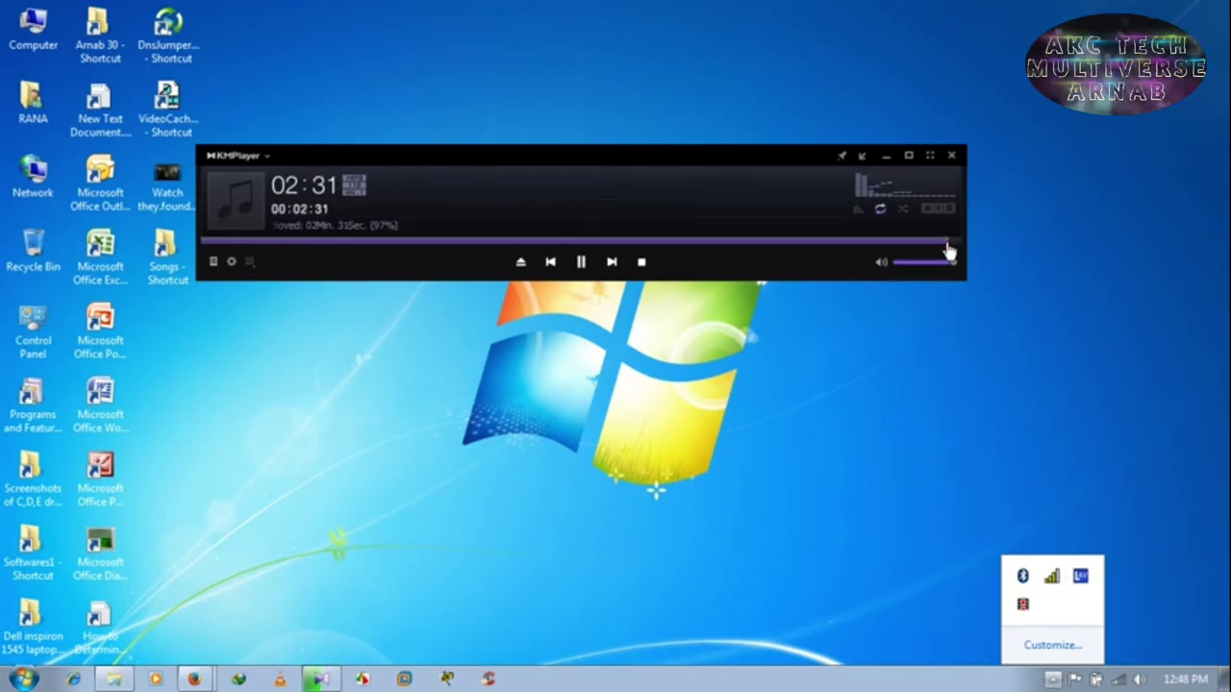
{"action": "left_click", "coordinate": [885, 157]}
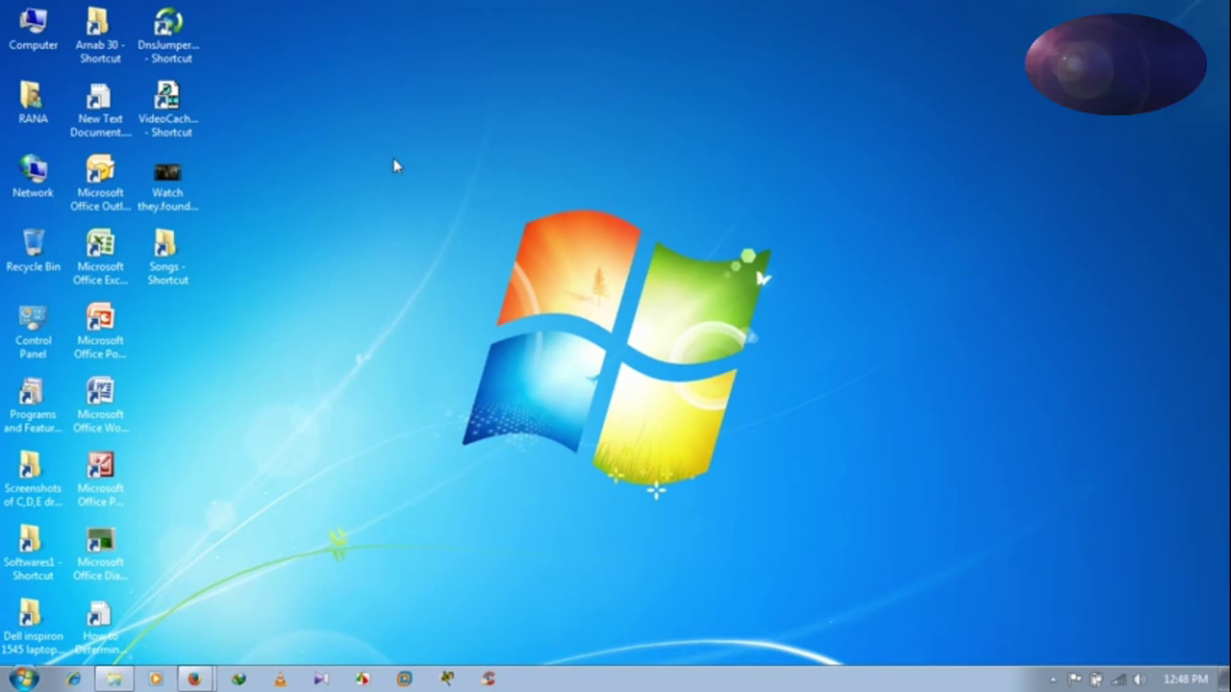
{"action": "right_click", "coordinate": [526, 177]}
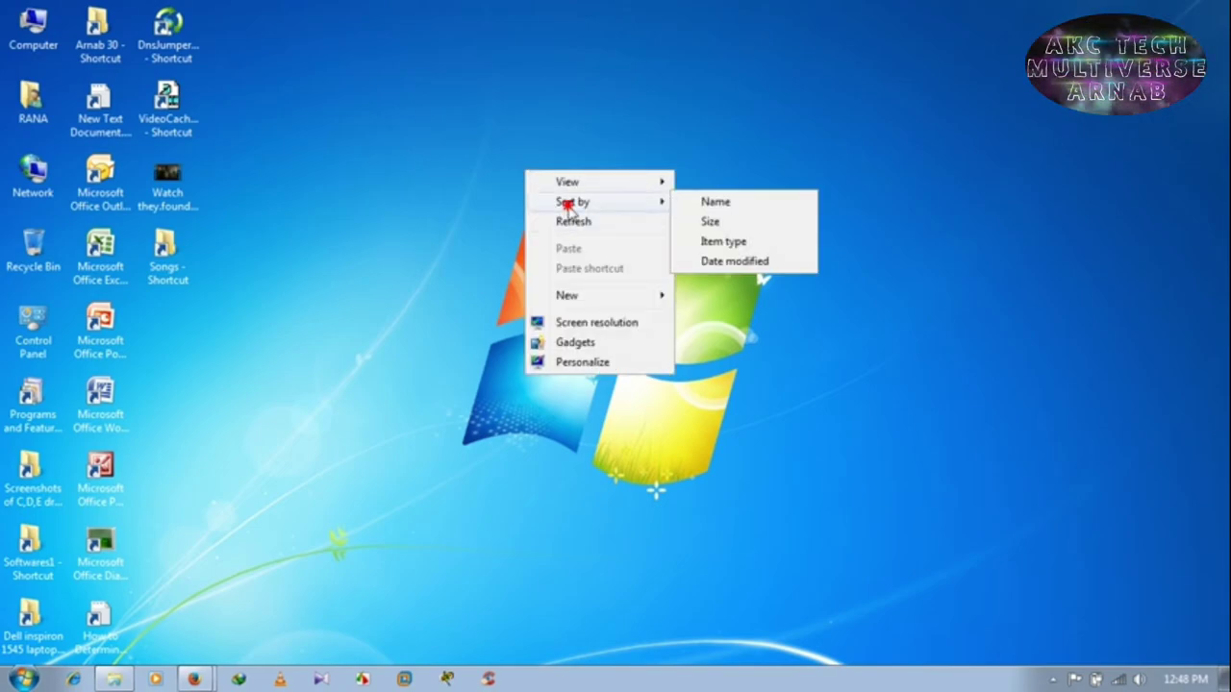
{"action": "left_click", "coordinate": [569, 225]}
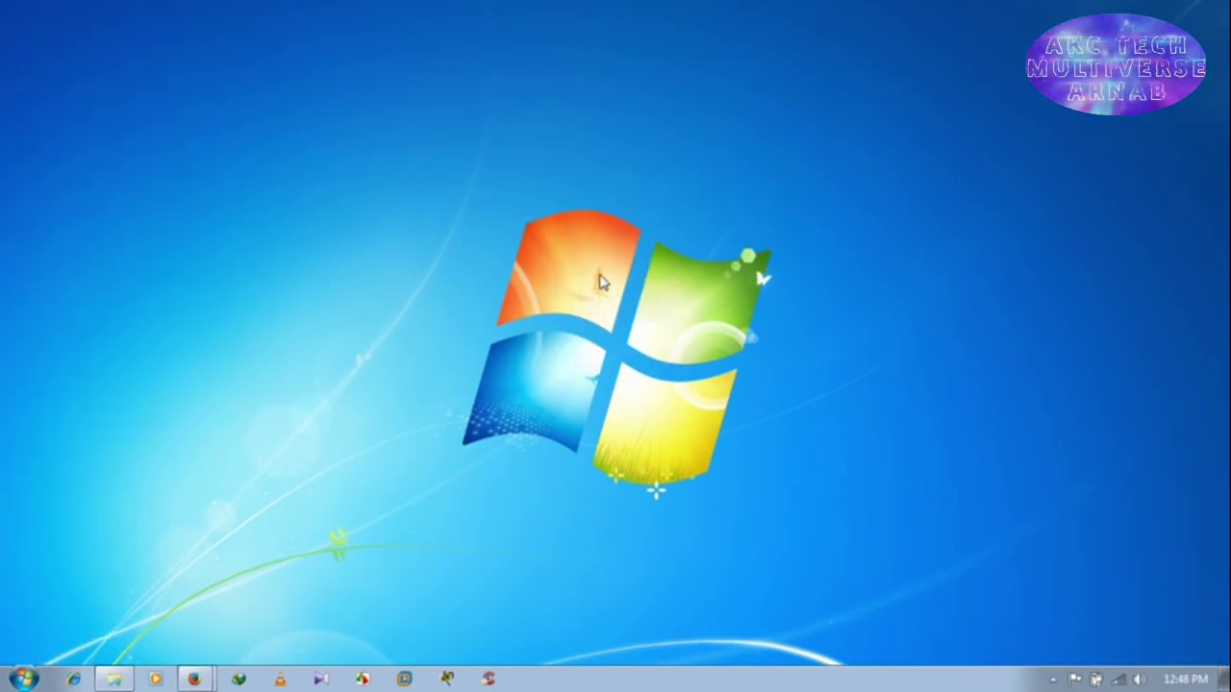
{"action": "left_click", "coordinate": [1053, 678]}
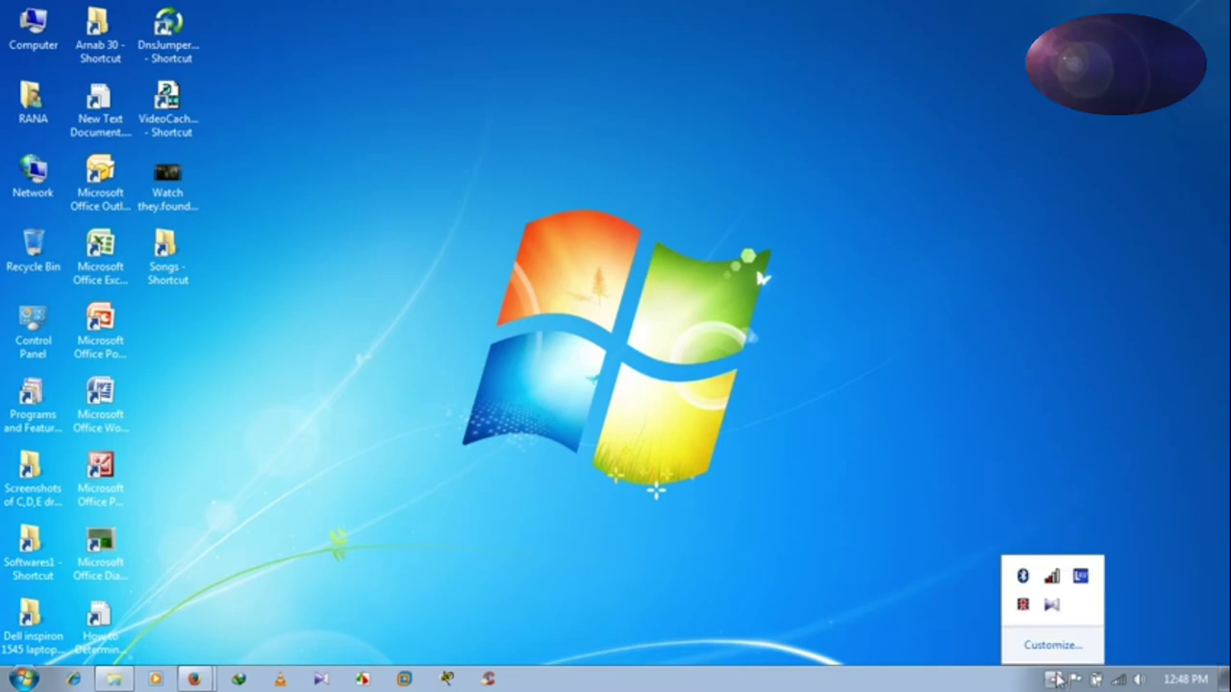
{"action": "left_click", "coordinate": [1053, 607]}
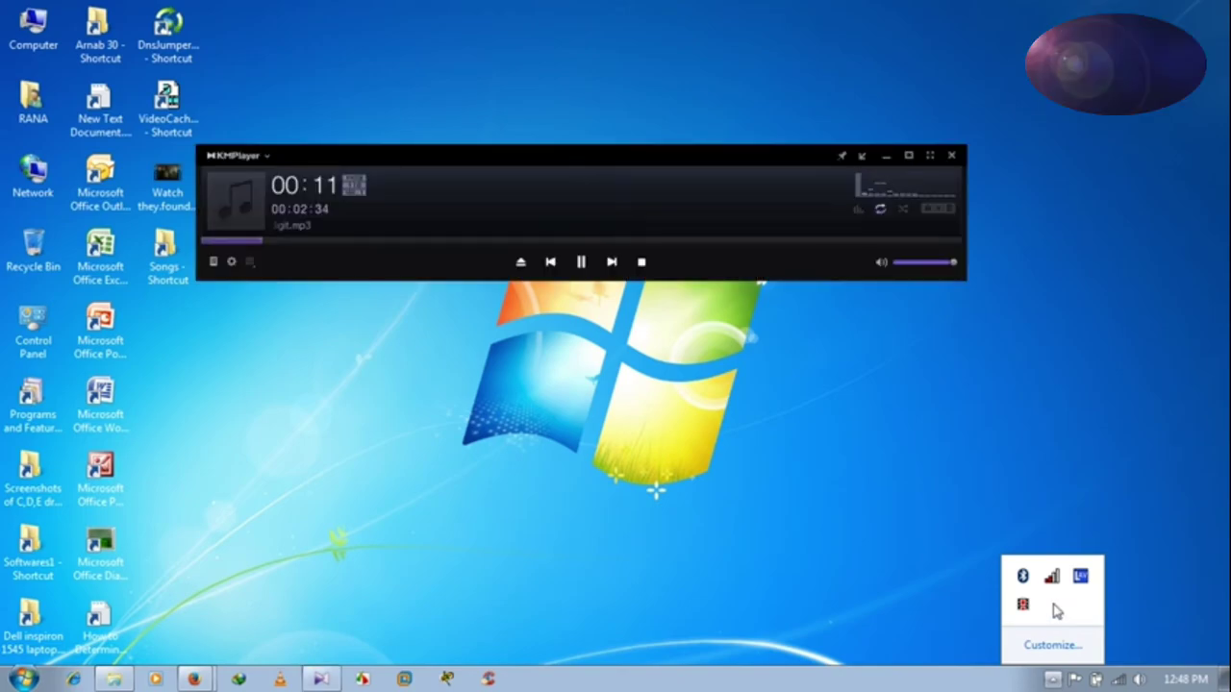
Open digit.mp3 and Mythica The Darkspore 2015.avi together from the Songs folder
{"action": "left_click", "coordinate": [234, 155]}
{"action": "left_click", "coordinate": [240, 174]}
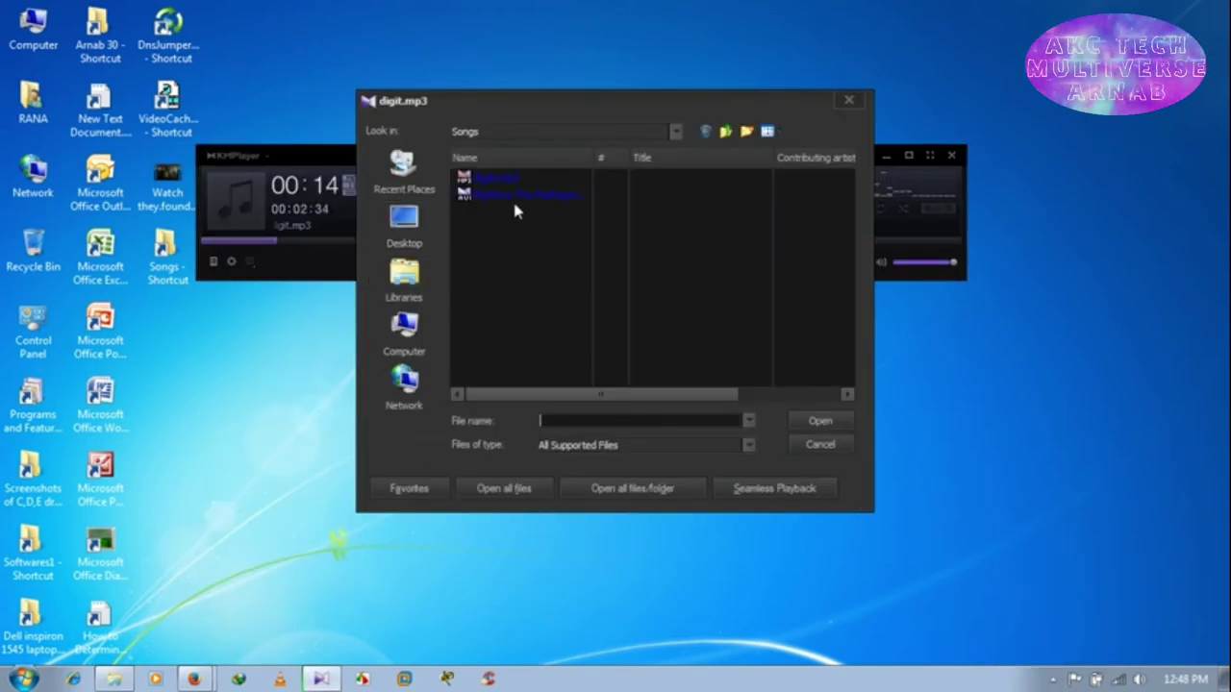
{"action": "left_click_drag", "start_coordinate": [511, 195], "coordinate": [567, 242]}
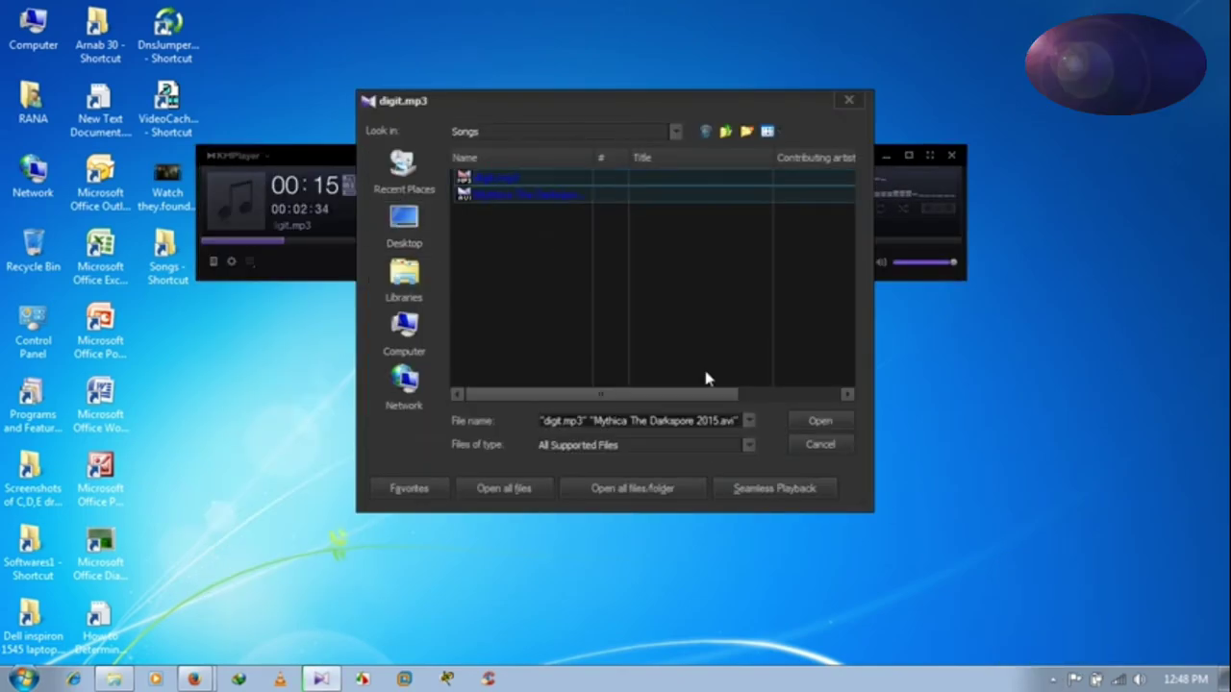
{"action": "left_click", "coordinate": [834, 423]}
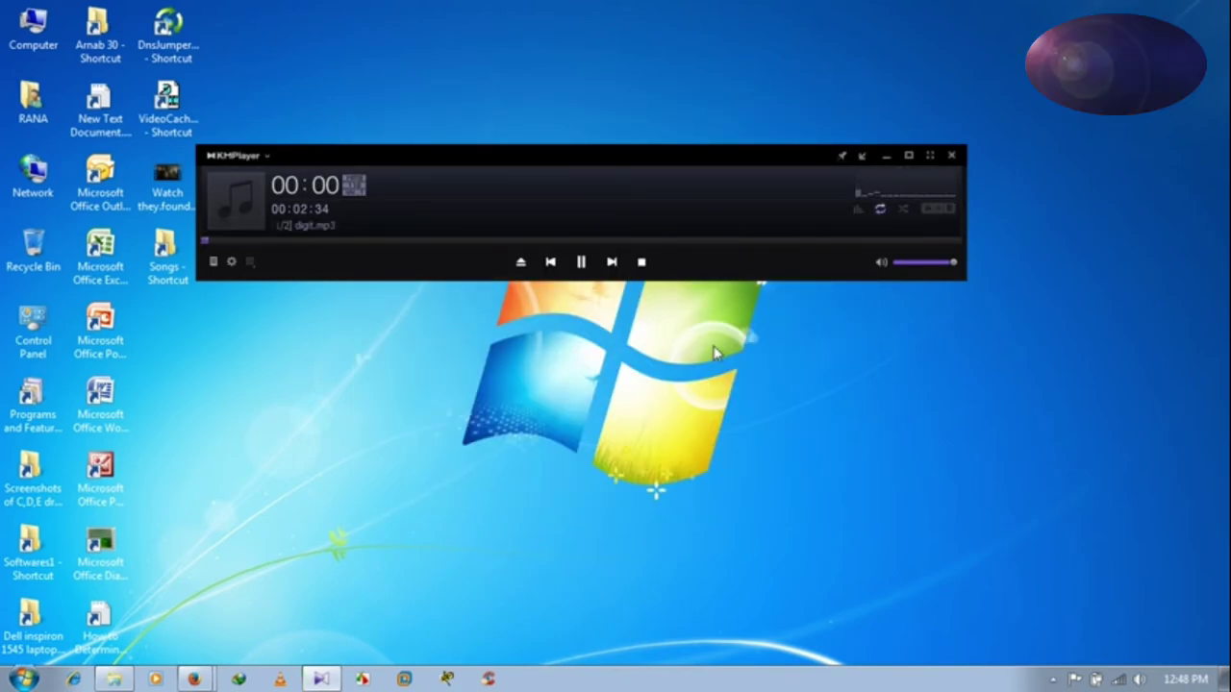
Test the two-file playback by skipping digit.mp3 to about 02:30 and minimizing the player to the tray before restoring it
{"action": "left_click", "coordinate": [944, 241]}
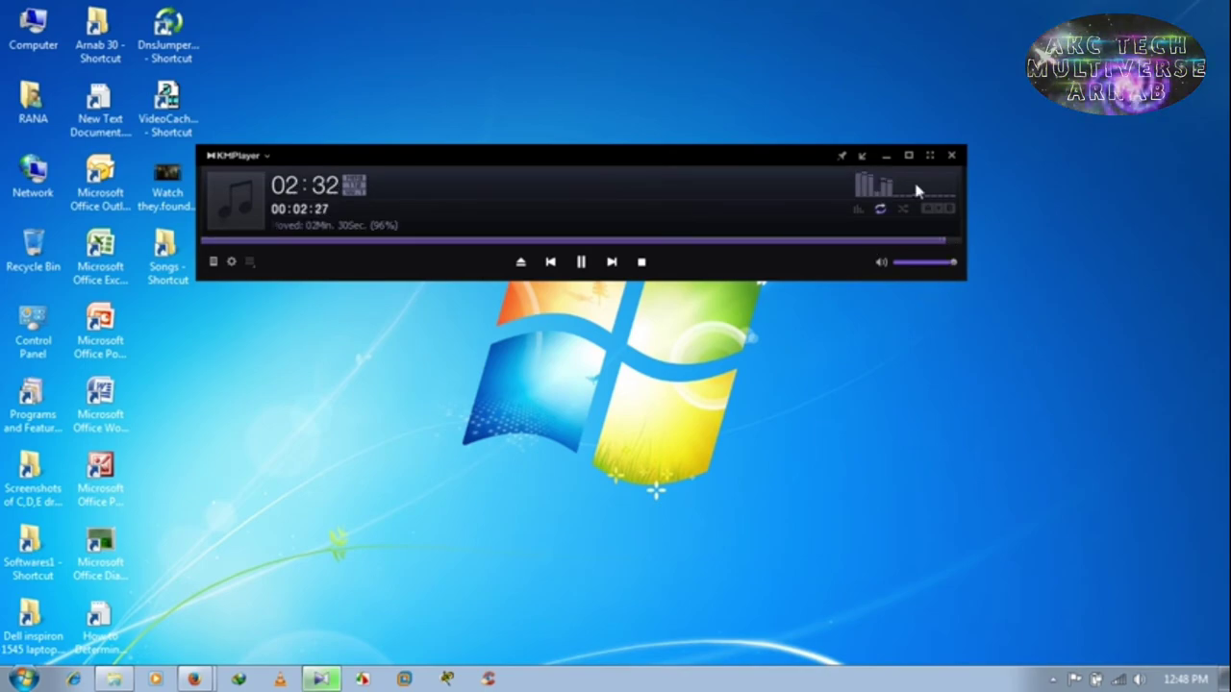
{"action": "left_click", "coordinate": [885, 156]}
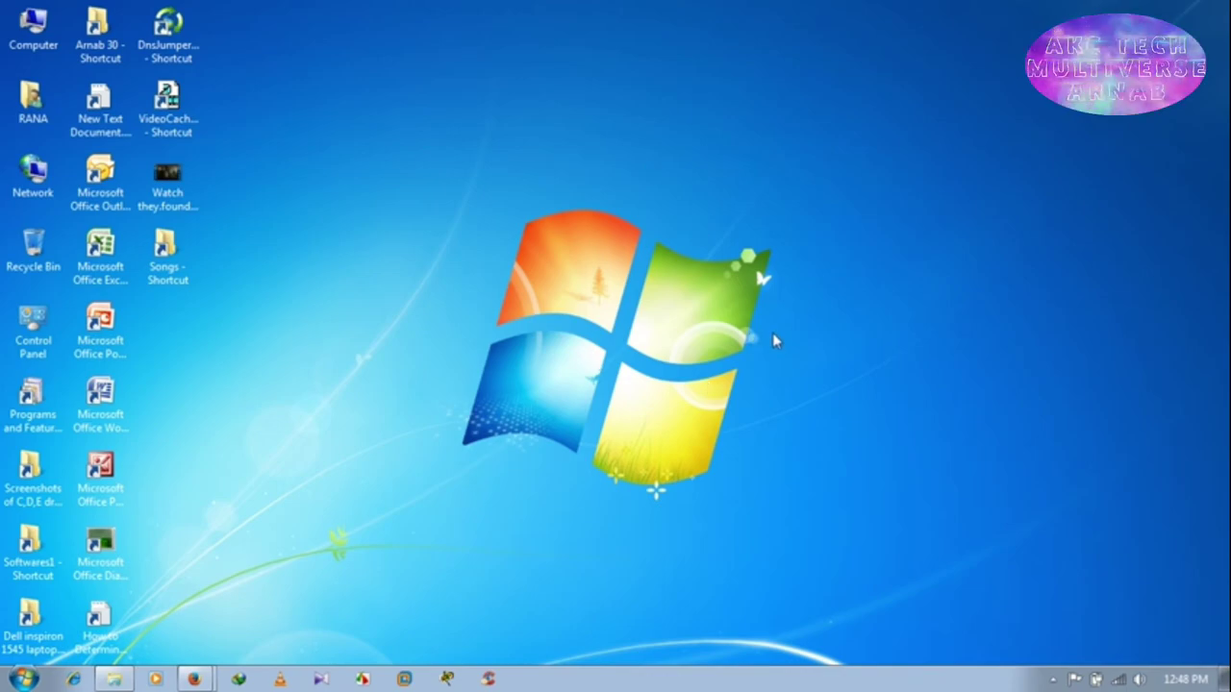
{"action": "right_click", "coordinate": [706, 146]}
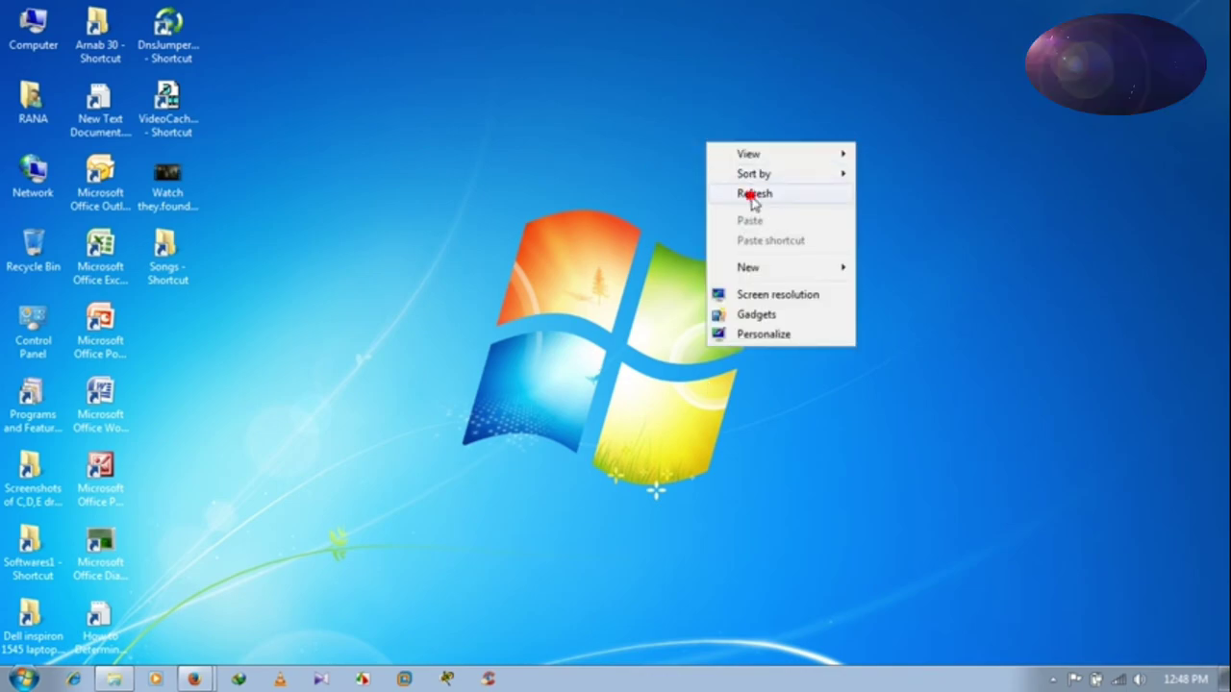
{"action": "left_click", "coordinate": [745, 196]}
{"action": "left_click", "coordinate": [1053, 679]}
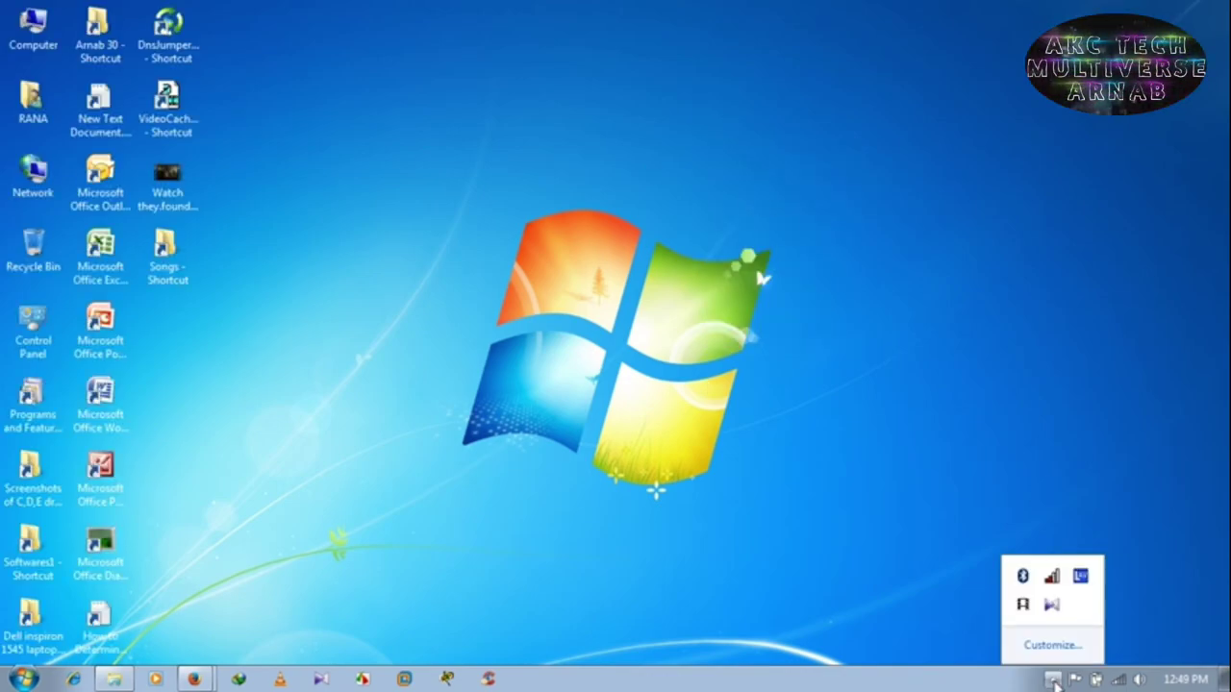
{"action": "left_click", "coordinate": [1052, 606]}
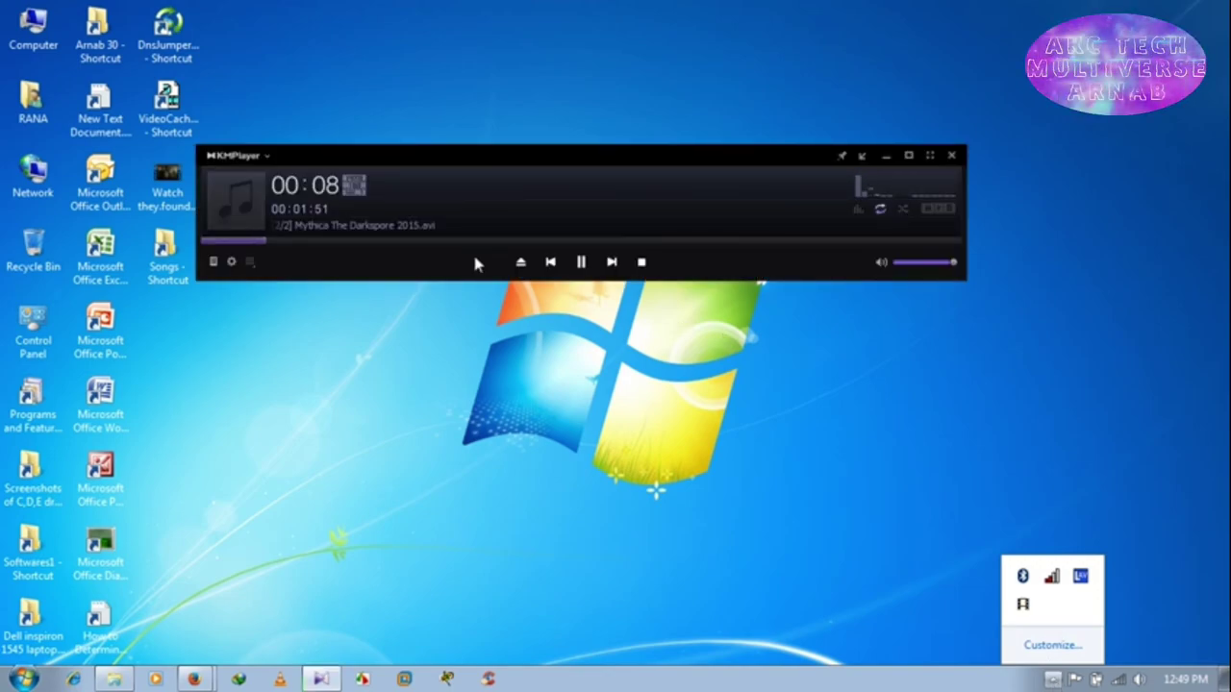
Minimize the player to the system tray again, refresh the desktop and reopen the player from the hidden icons
{"action": "left_click", "coordinate": [886, 154]}
{"action": "right_click", "coordinate": [677, 164]}
{"action": "left_click", "coordinate": [719, 210]}
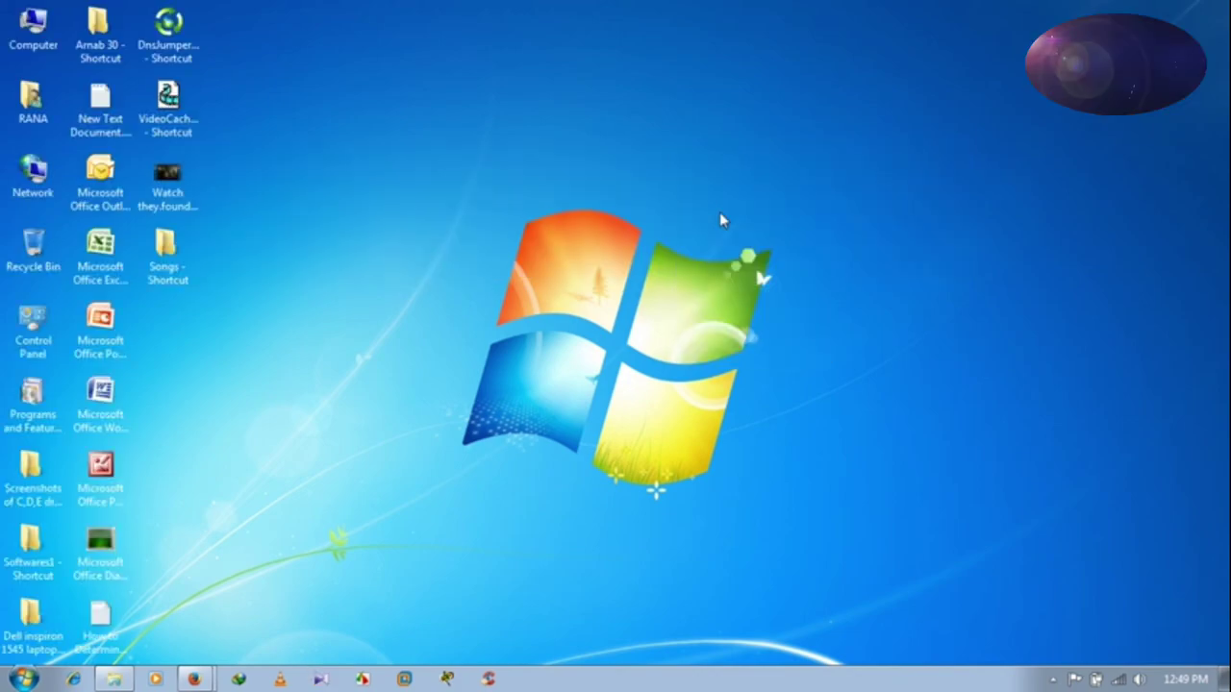
{"action": "left_click", "coordinate": [1050, 681]}
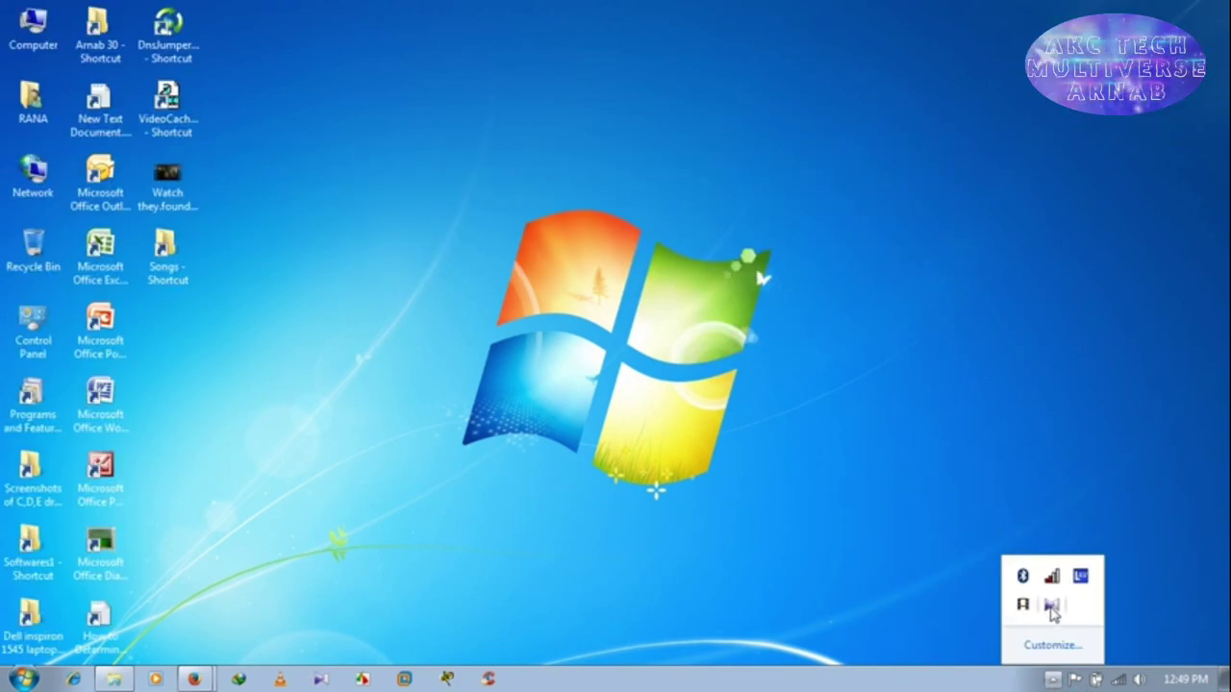
{"action": "left_click", "coordinate": [1052, 607]}
Close the player and dismiss the hidden notification icons
{"action": "left_click", "coordinate": [951, 156]}
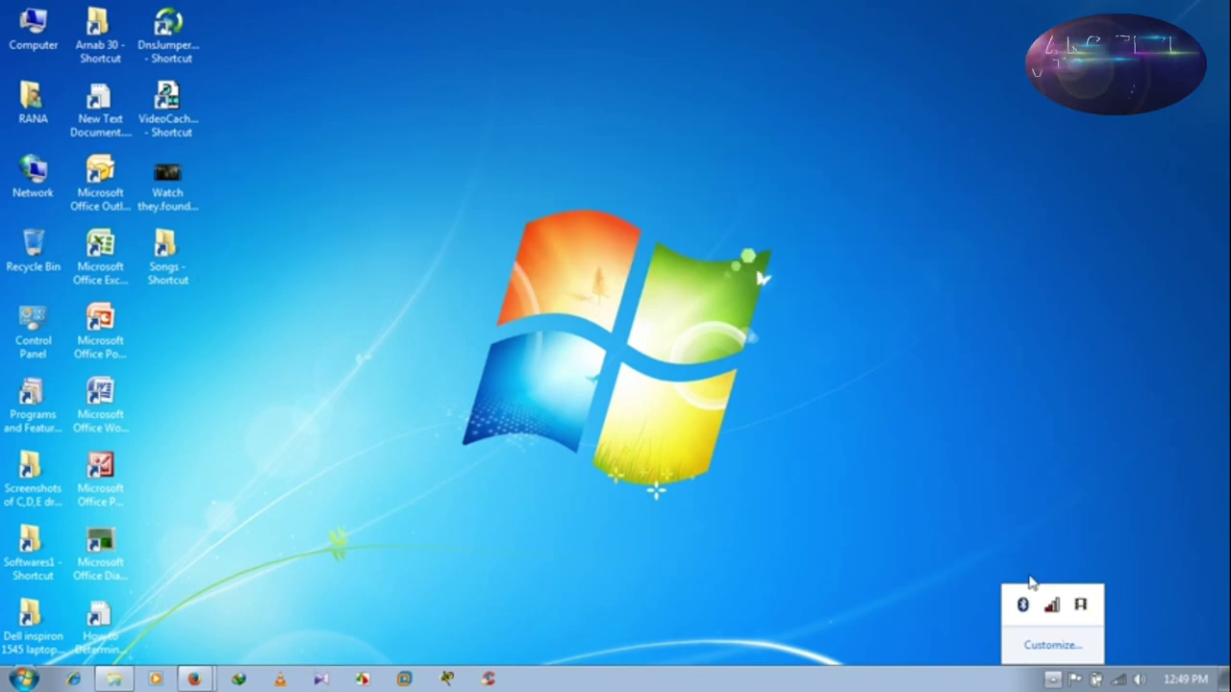
{"action": "left_click", "coordinate": [1052, 680]}
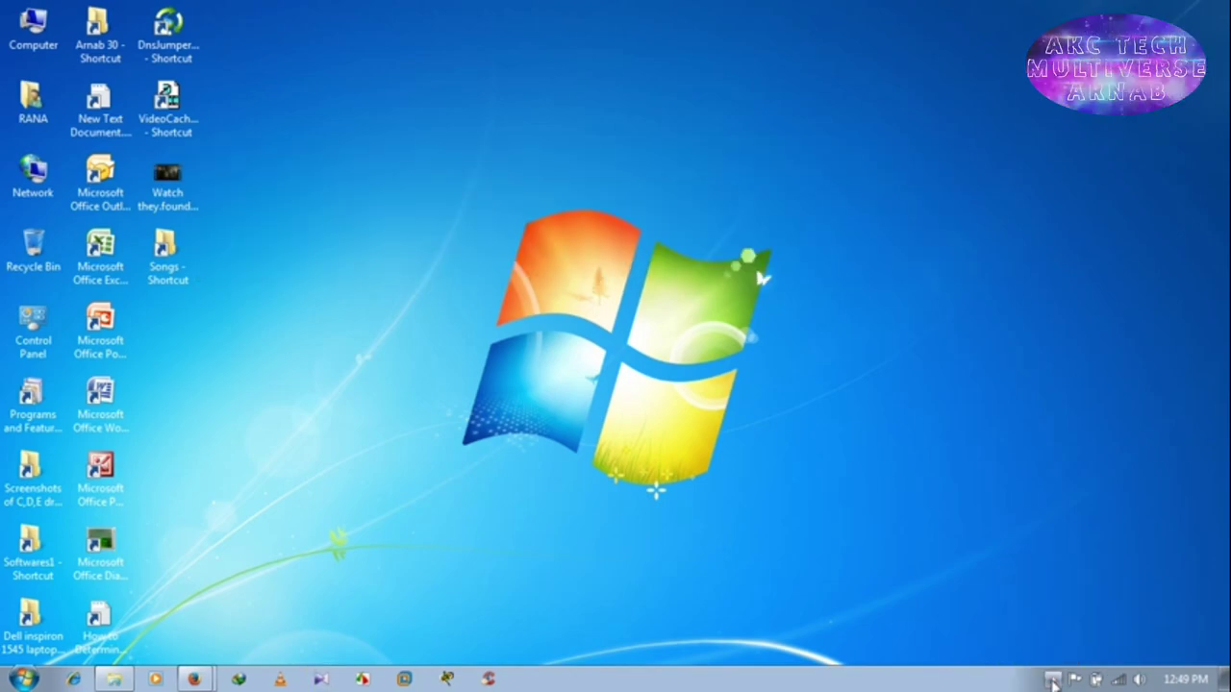